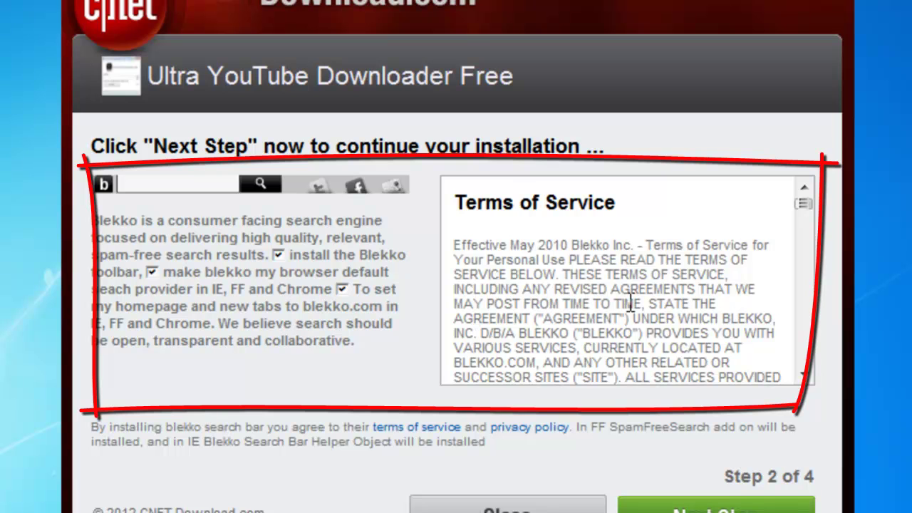
# - Scroll the Blekko terms, keep its boxes ticked, and continue to download Ultra YouTube Downloader Free
pyautogui.scroll(-1, 668, 288)
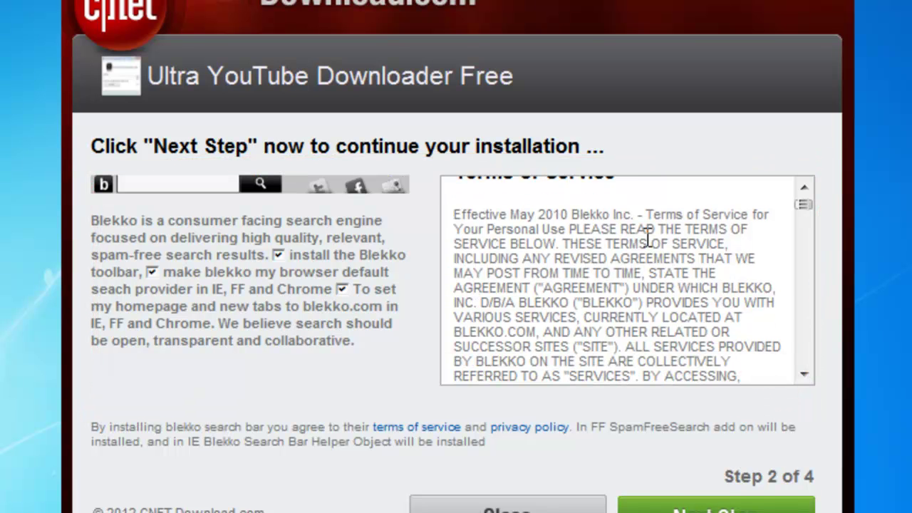
pyautogui.scroll(-2, 646, 240)
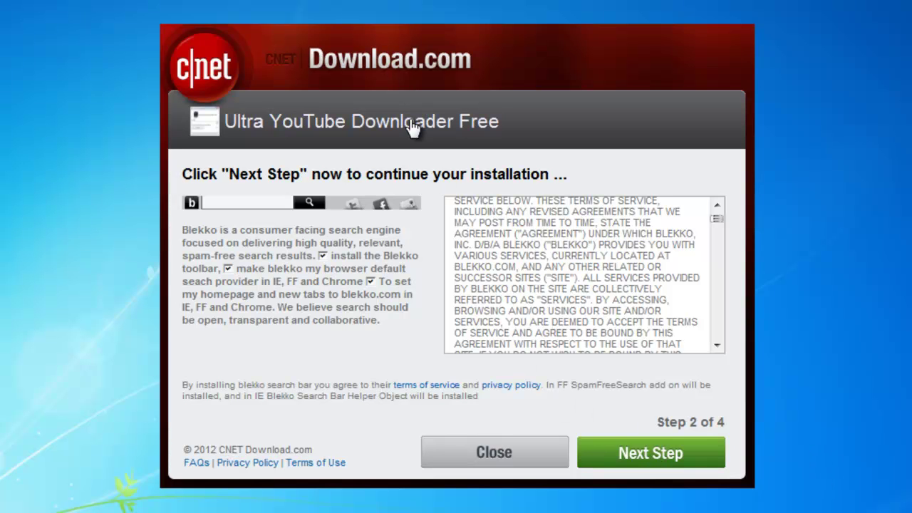
pyautogui.press('Return')
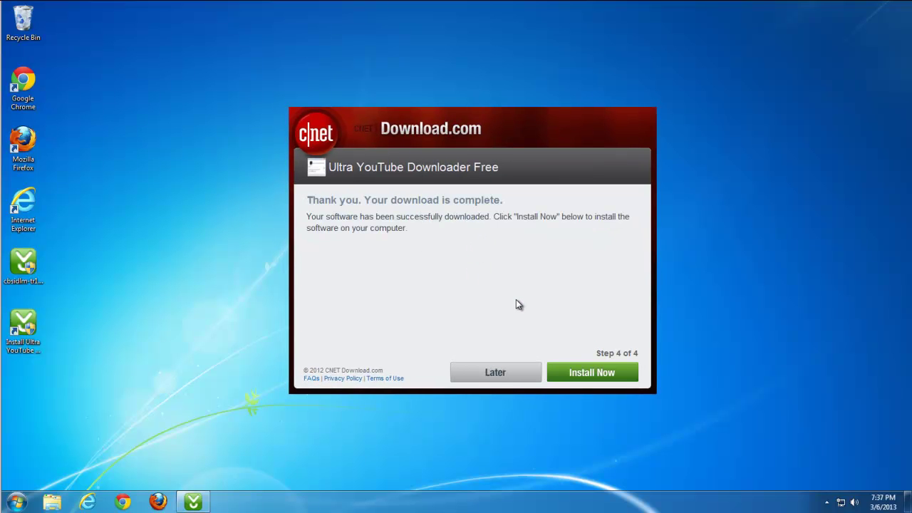
# - Launch the downloaded Ultra YouTube Downloader Free setup with Install Now
pyautogui.click(571, 373)
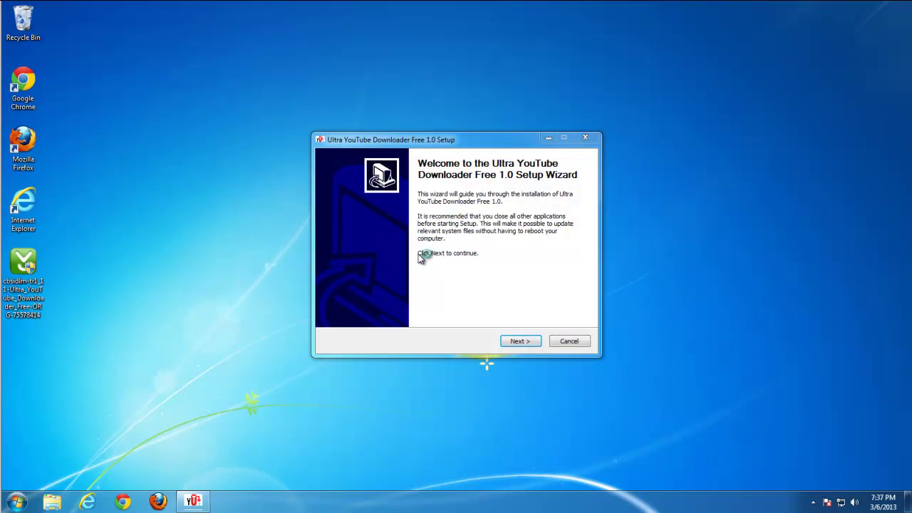
# - Refresh the desktop and check that Chrome and Firefox both start on blekko
pyautogui.click(579, 344)
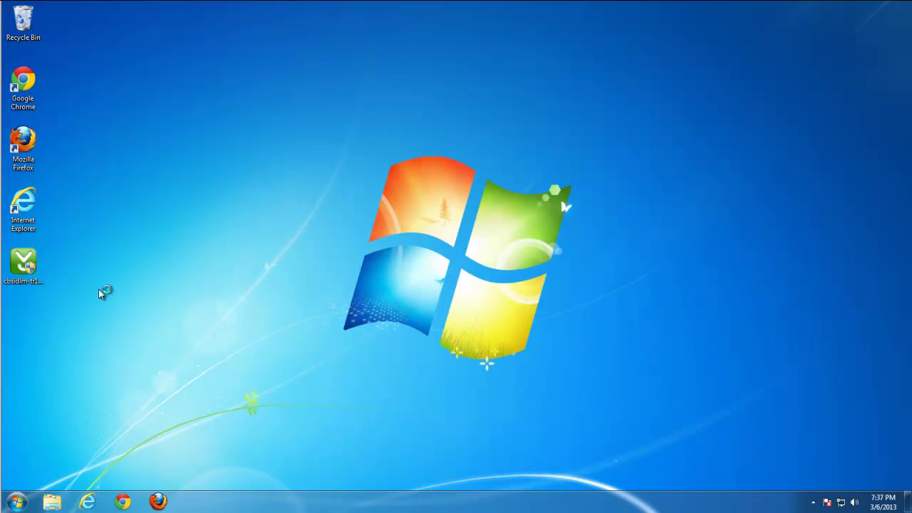
pyautogui.rightClick(109, 253)
pyautogui.click(129, 285)
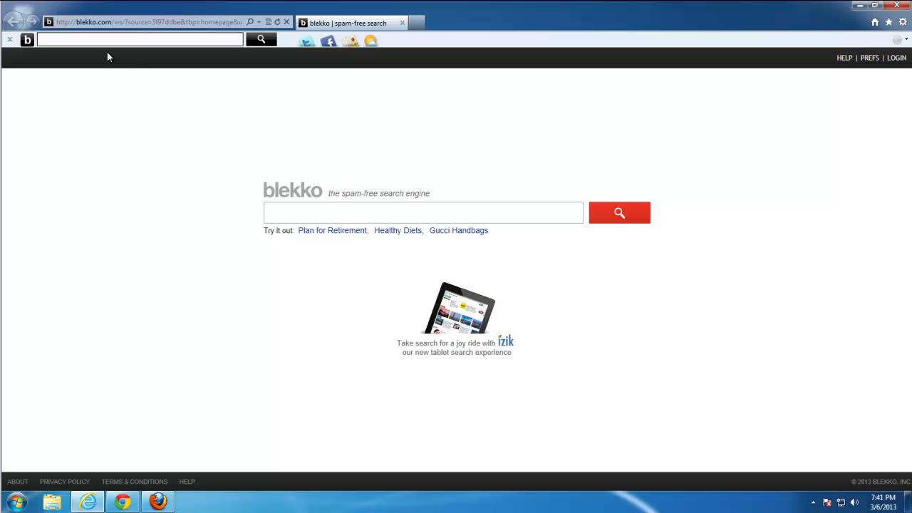
pyautogui.click(127, 502)
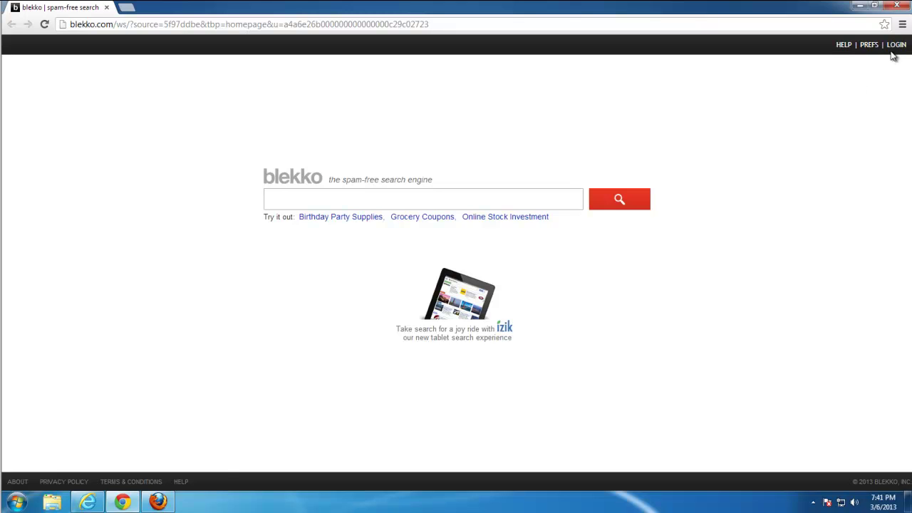
pyautogui.click(158, 502)
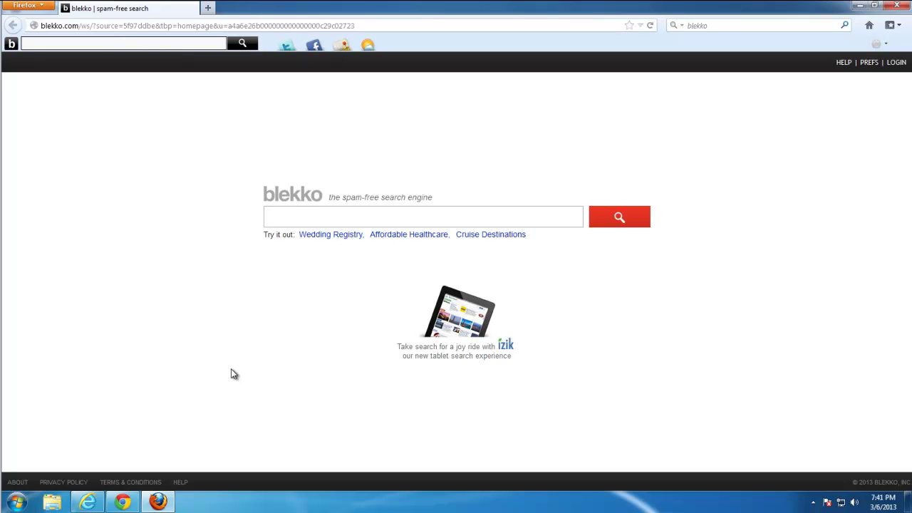
# - Minimize Firefox, Chrome and Internet Explorer, then close all three from the taskbar
pyautogui.click(158, 504)
pyautogui.click(866, 8)
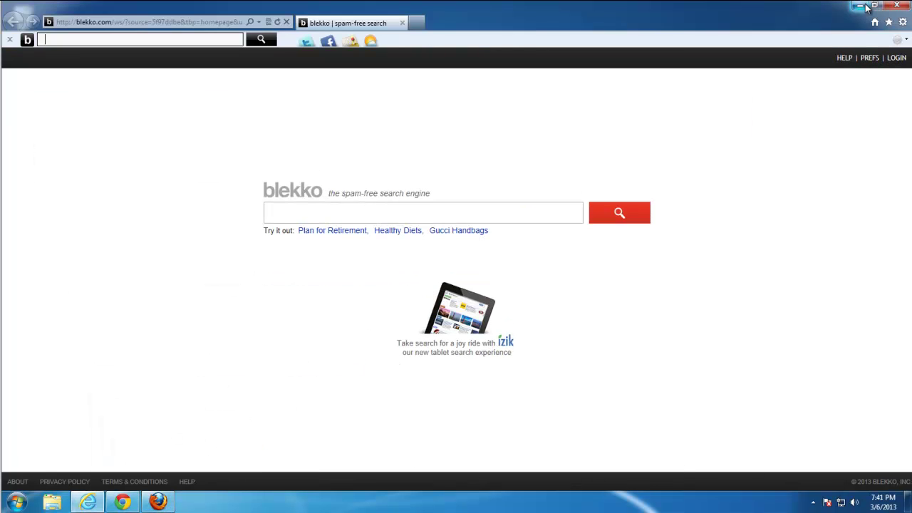
pyautogui.click(864, 7)
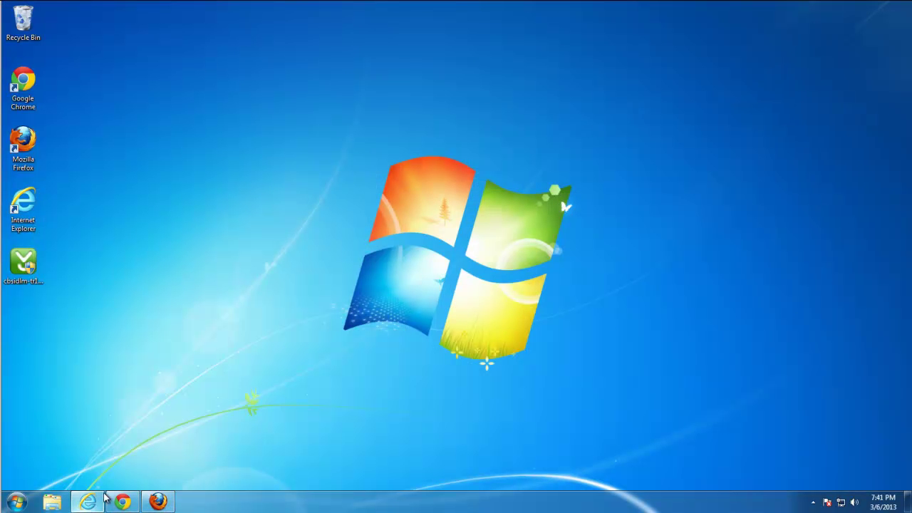
pyautogui.rightClick(103, 498)
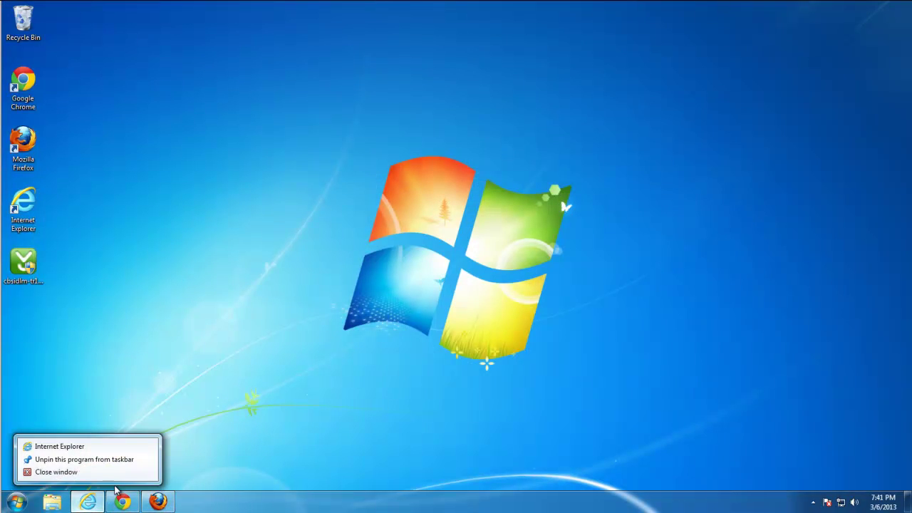
pyautogui.click(73, 472)
pyautogui.rightClick(121, 501)
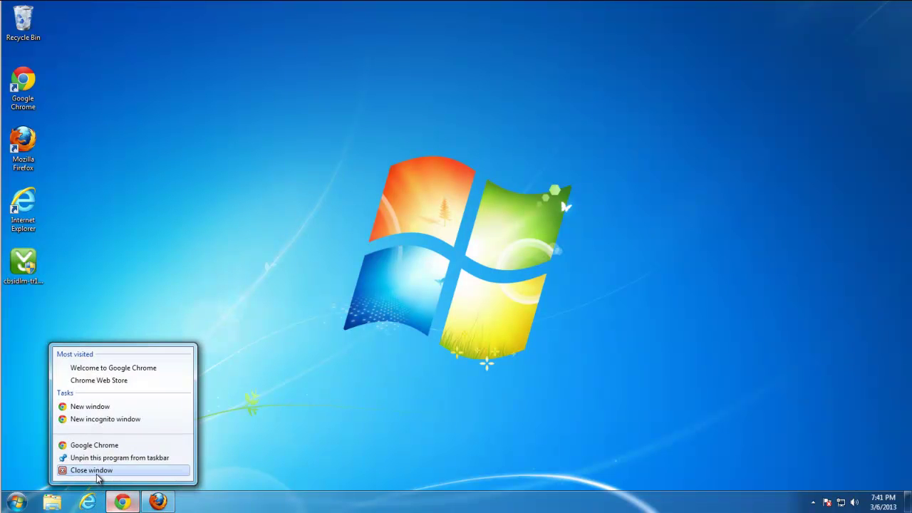
pyautogui.click(97, 473)
pyautogui.rightClick(158, 499)
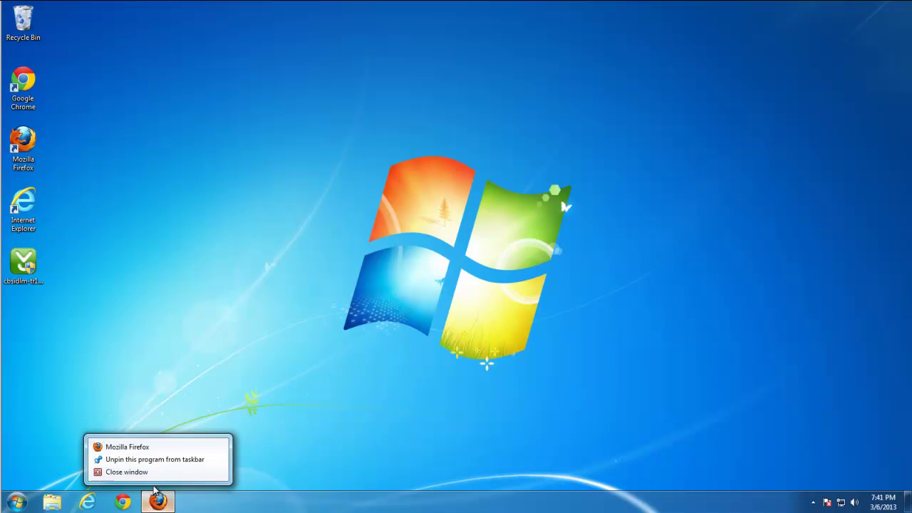
pyautogui.click(149, 473)
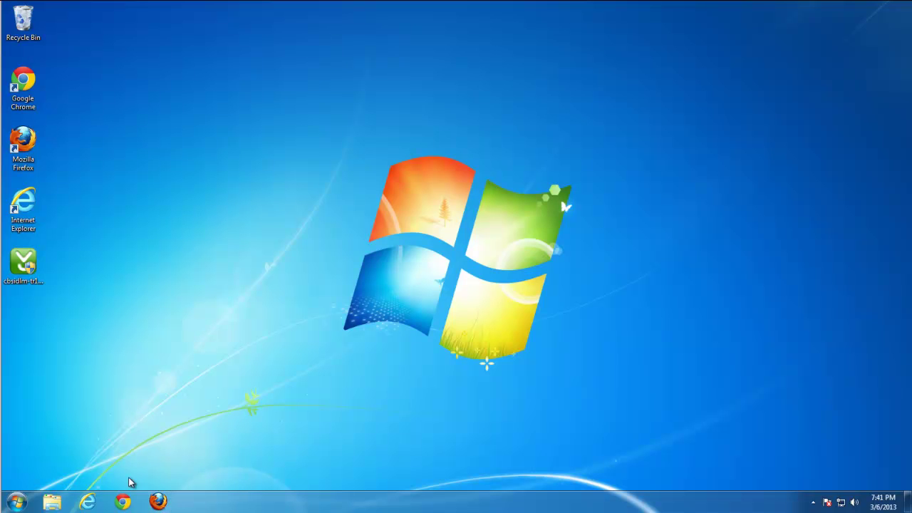
# - From Control Panel's Uninstall a program list, uninstall Blekko Search Bar
pyautogui.click(16, 502)
pyautogui.click(188, 357)
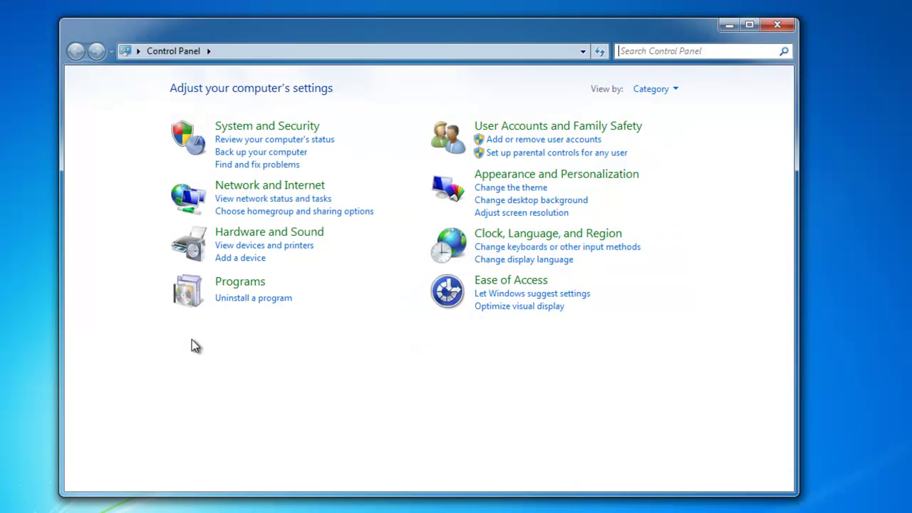
pyautogui.click(249, 298)
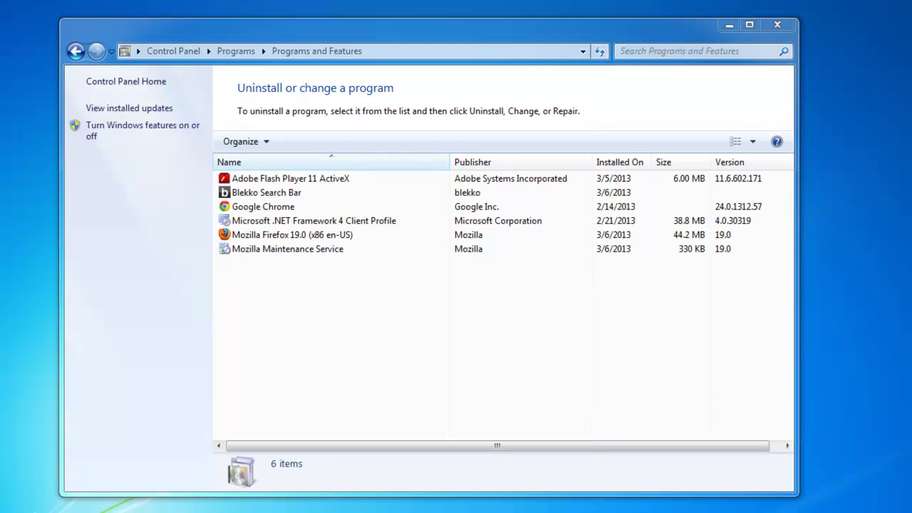
pyautogui.click(269, 196)
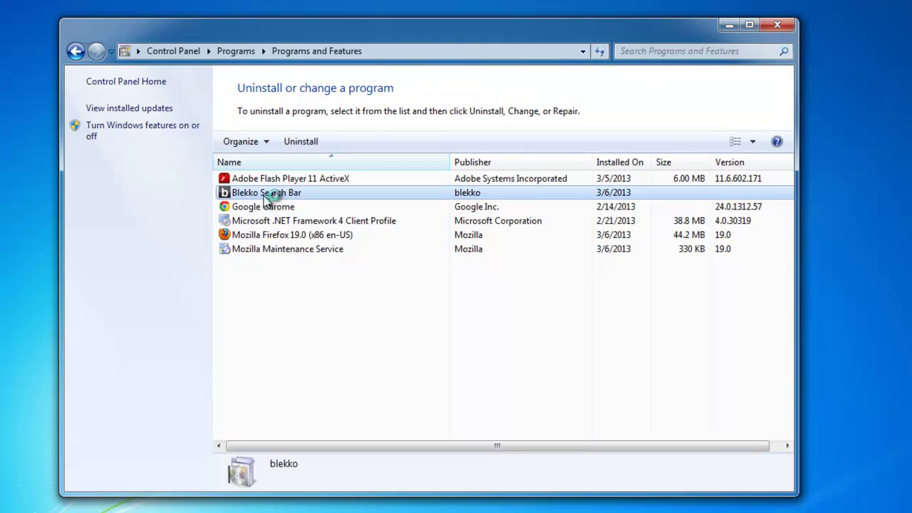
pyautogui.click(300, 141)
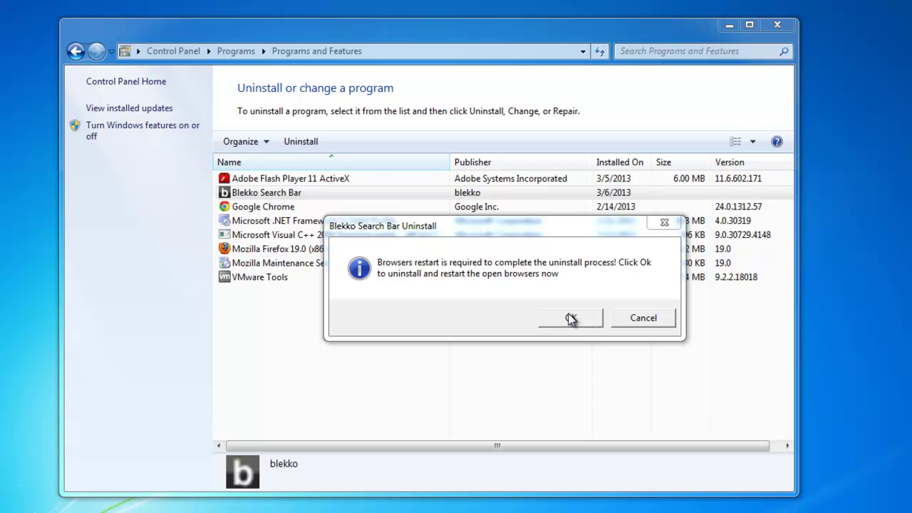
# - Confirm the browser restart, let the Blekko Search Bar uninstaller finish, and close it
pyautogui.click(576, 324)
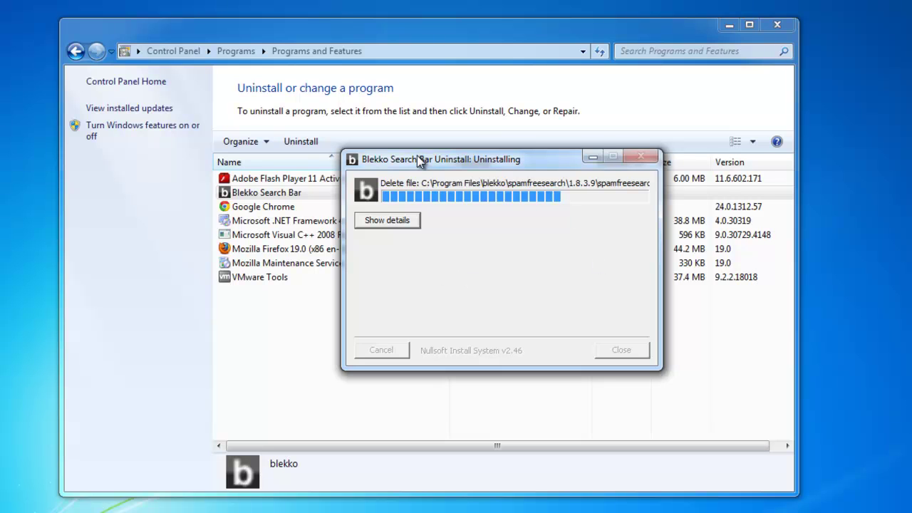
pyautogui.moveTo(417, 155); pyautogui.dragTo(420, 156)
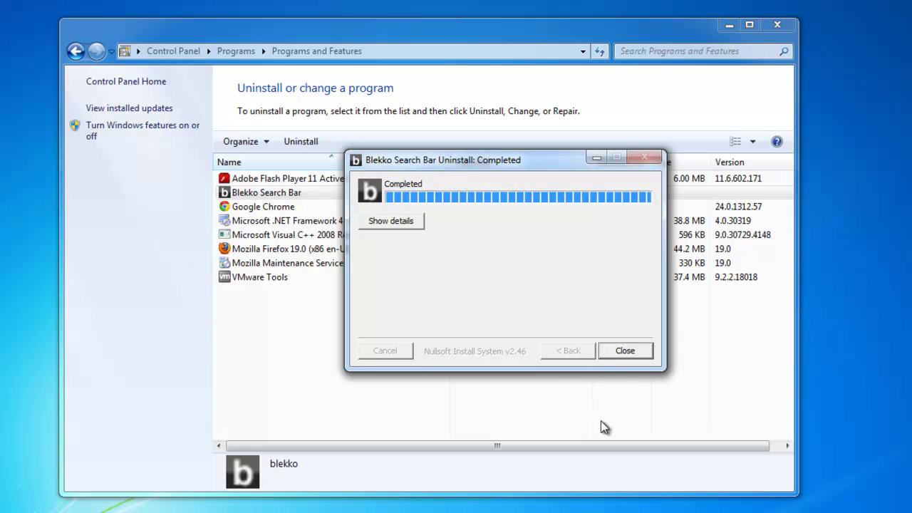
pyautogui.click(622, 352)
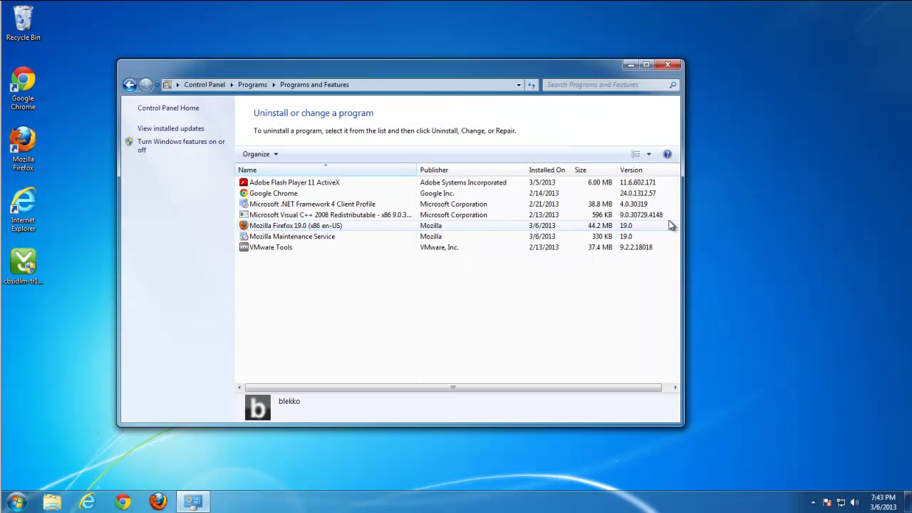
# - Close Programs and Features, refresh the desktop, and delete the cbsidlm installer file to the Recycle Bin
pyautogui.click(660, 65)
pyautogui.rightClick(132, 251)
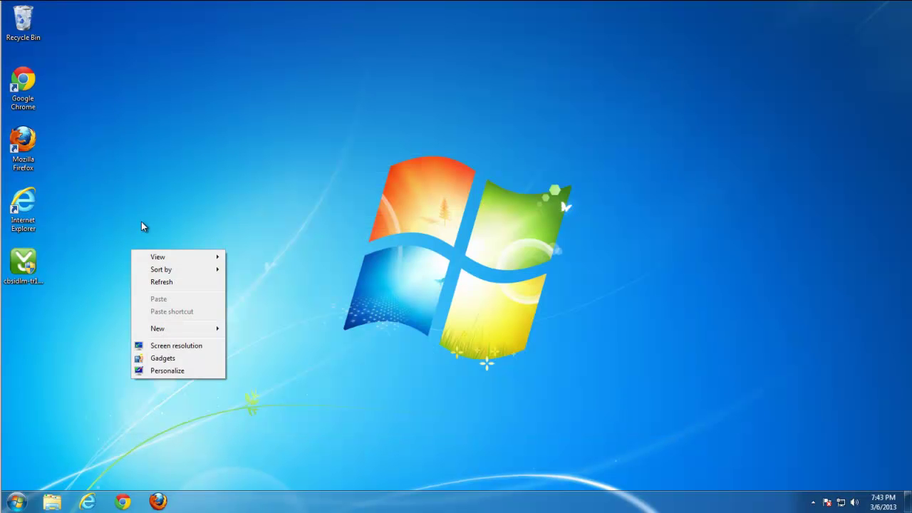
pyautogui.click(162, 282)
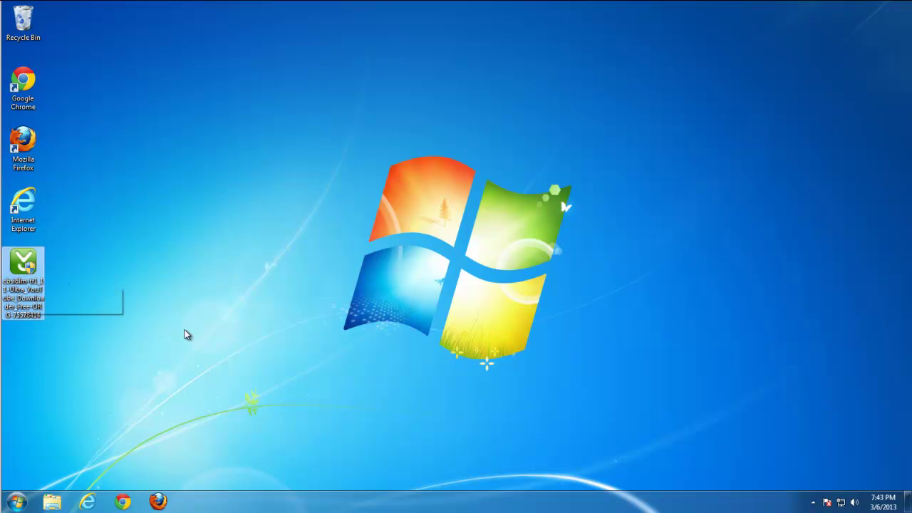
pyautogui.press('Delete')
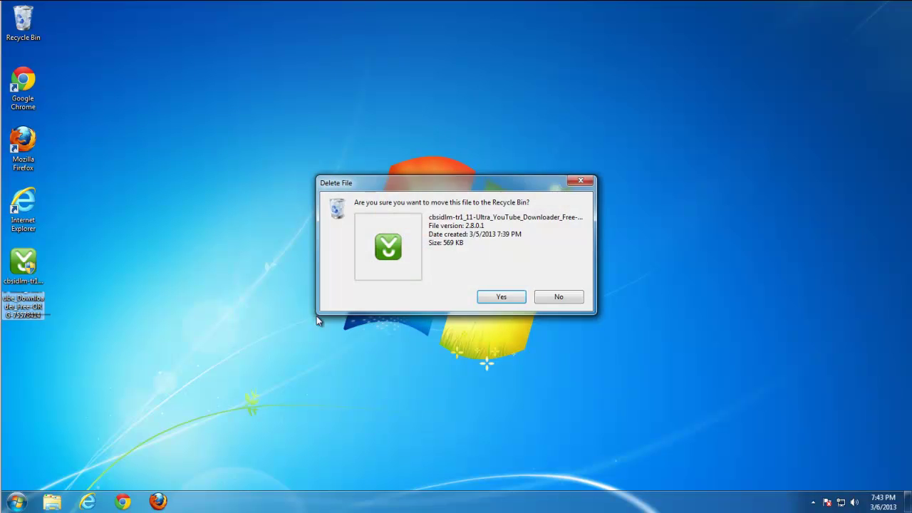
pyautogui.click(488, 301)
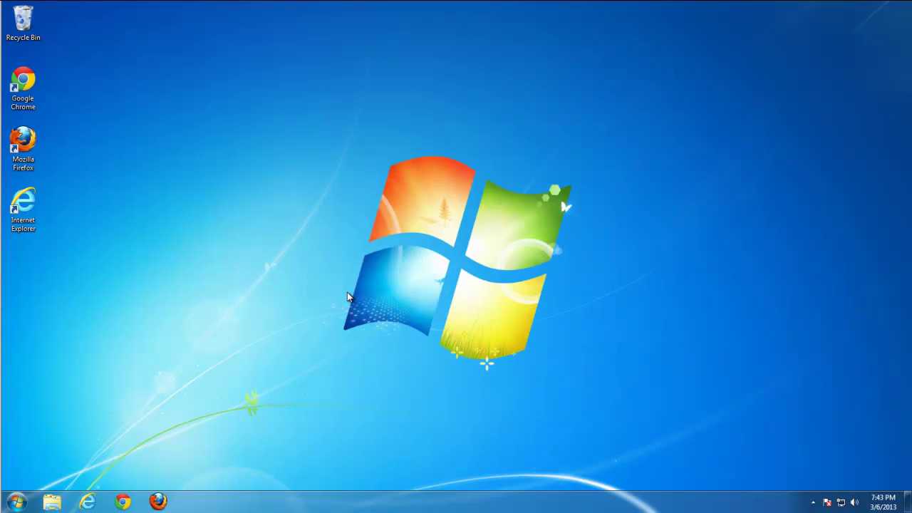
# - In Internet Explorer's Internet Options, apply a blank home page and open Search Settings
pyautogui.click(87, 502)
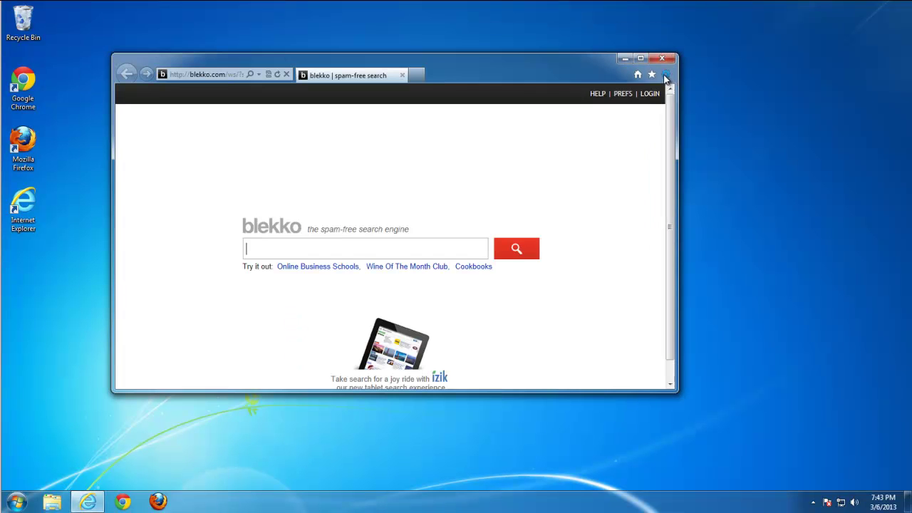
pyautogui.click(665, 74)
pyautogui.click(581, 199)
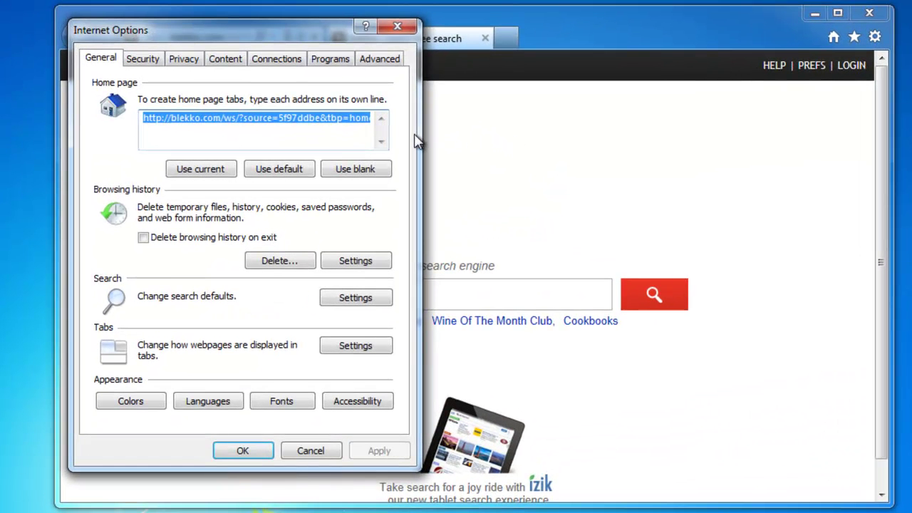
pyautogui.click(361, 170)
pyautogui.click(373, 450)
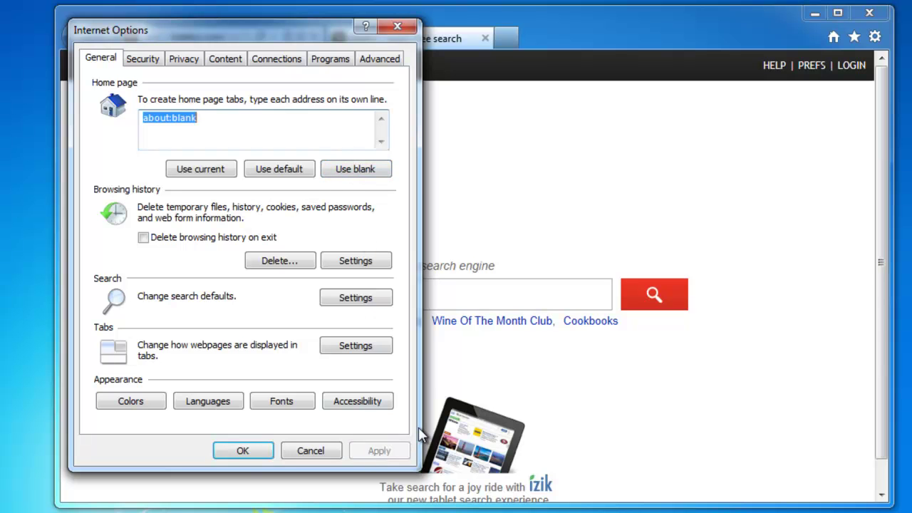
pyautogui.click(355, 299)
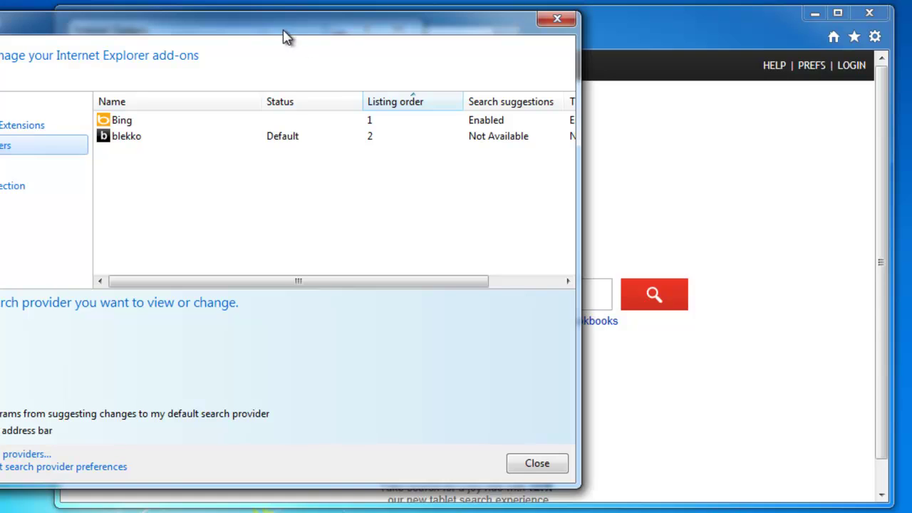
# - Select blekko in Manage Add-ons and follow 'Find more search providers...' to the IE Gallery
pyautogui.moveTo(285, 35); pyautogui.dragTo(519, 45)
pyautogui.click(341, 152)
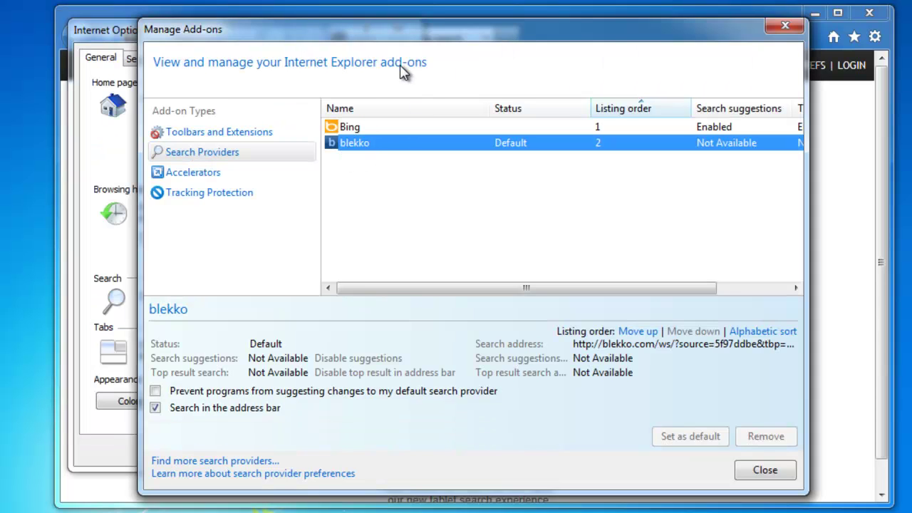
pyautogui.moveTo(383, 38); pyautogui.dragTo(360, 41)
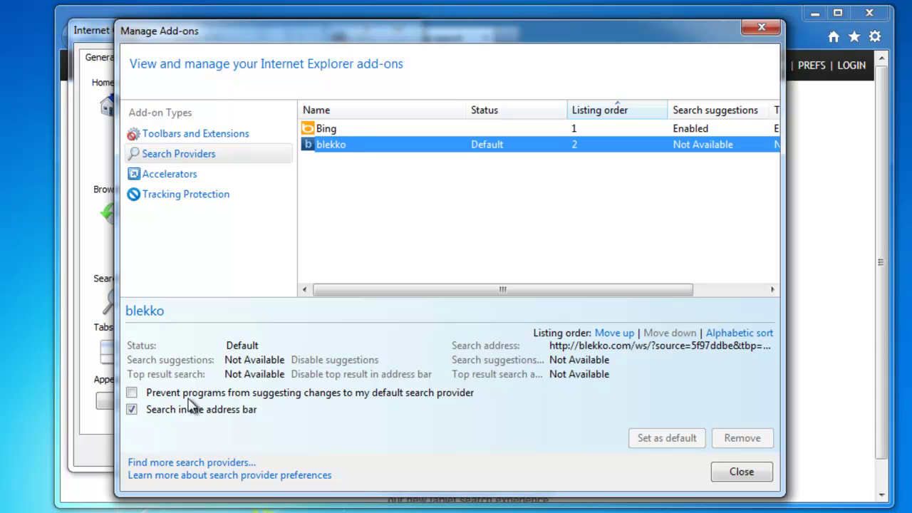
pyautogui.click(186, 464)
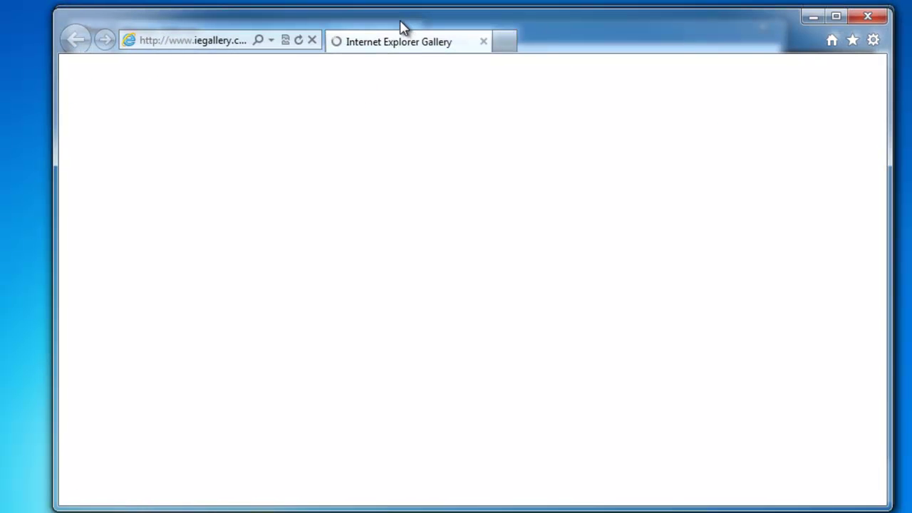
# - Add Google Search from the IE Gallery as the default search provider
pyautogui.scroll(-3, 681, 290)
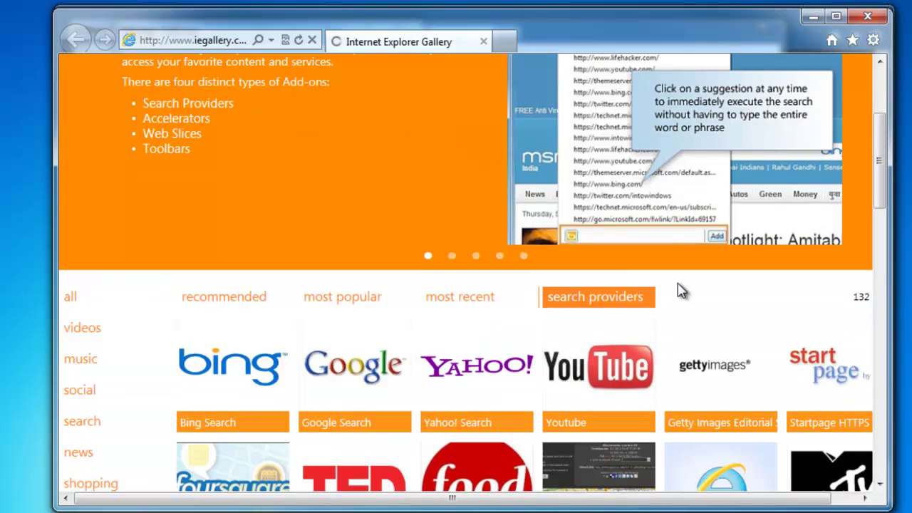
pyautogui.scroll(3, 681, 291)
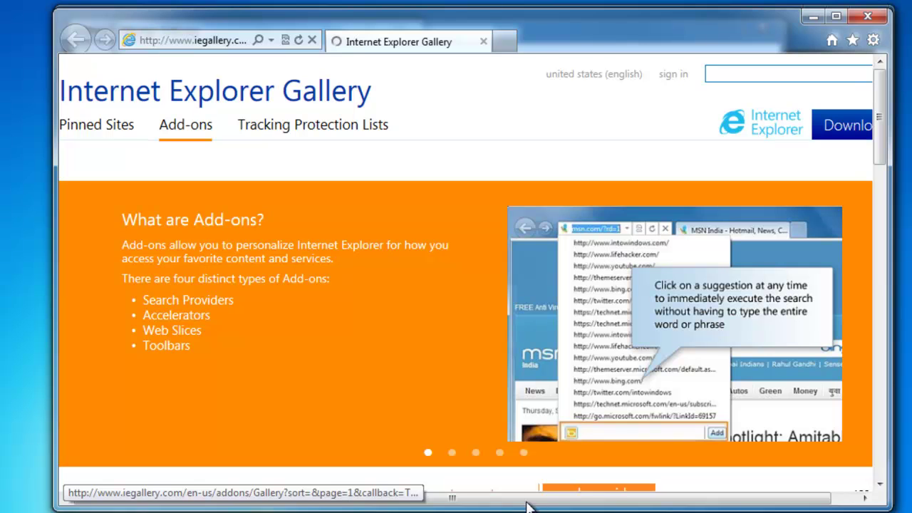
pyautogui.moveTo(529, 499); pyautogui.dragTo(400, 419)
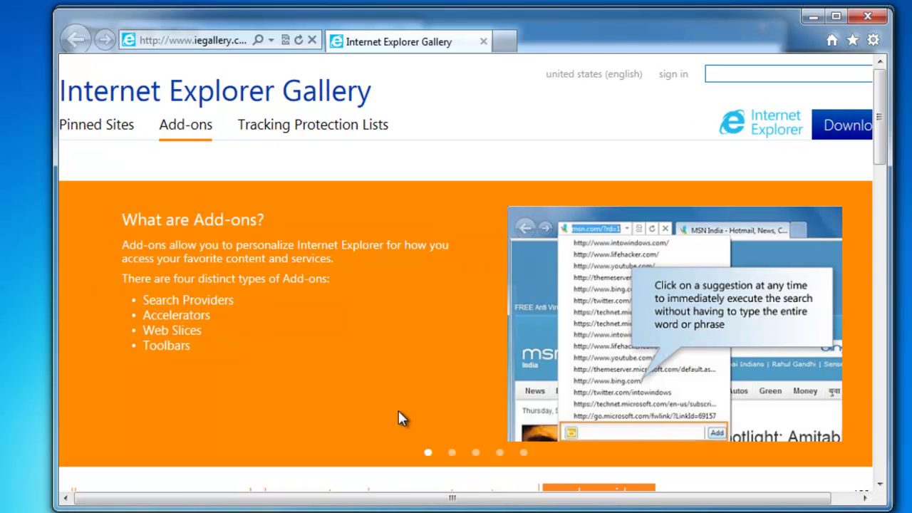
pyautogui.scroll(-3, 371, 307)
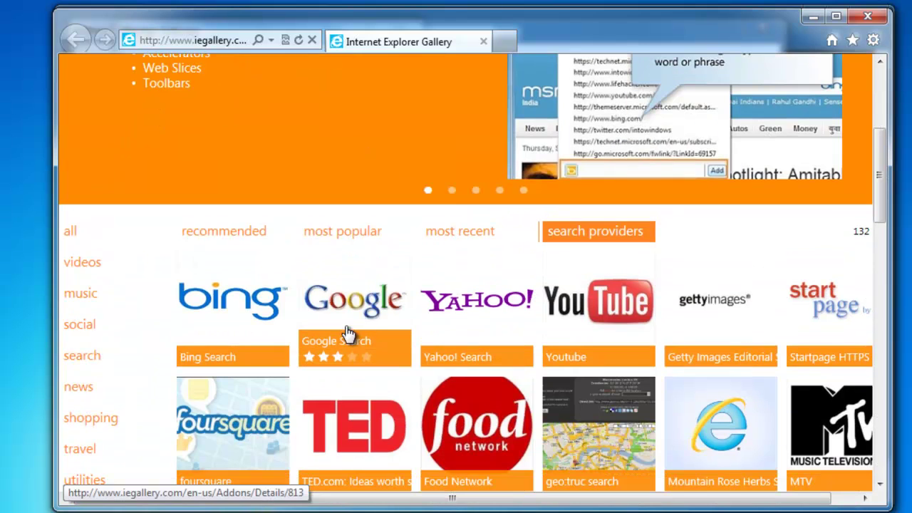
pyautogui.click(407, 312)
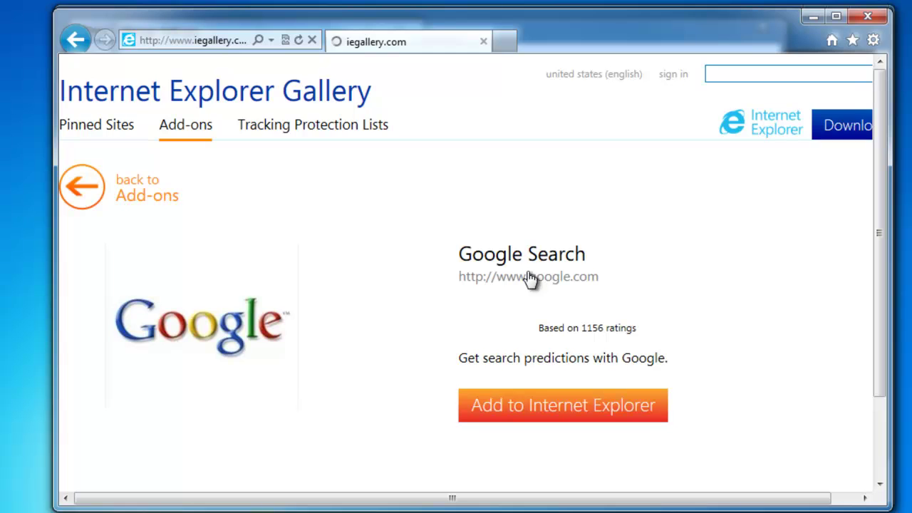
pyautogui.scroll(-2, 613, 343)
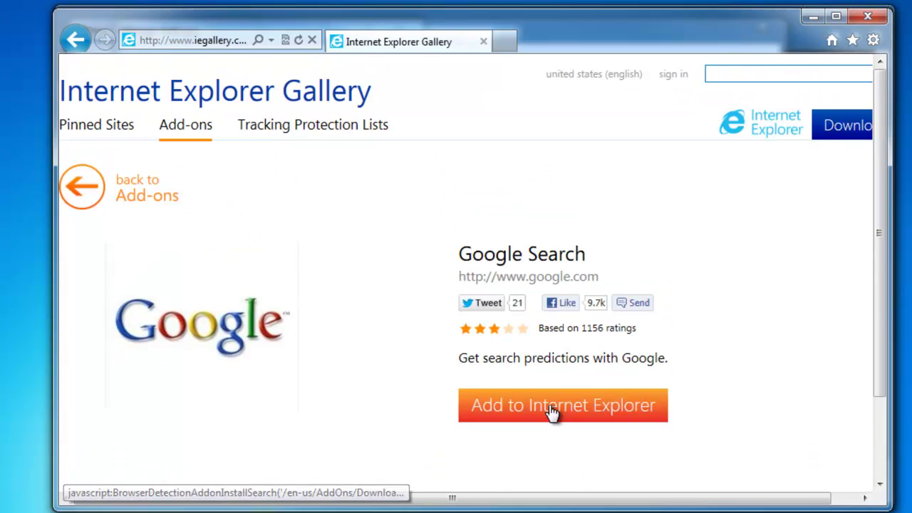
pyautogui.click(542, 407)
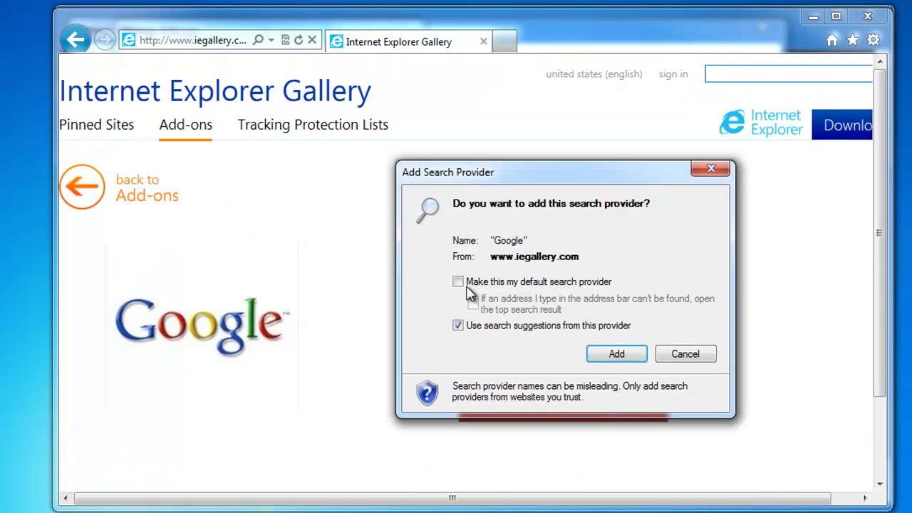
pyautogui.click(458, 283)
pyautogui.click(616, 354)
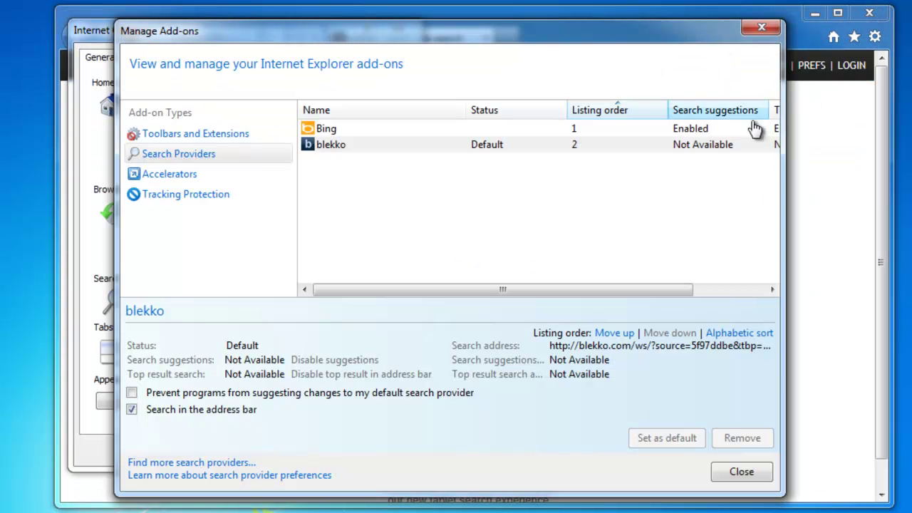
# - Reopen Search Settings, confirm Google is default, remove blekko, and view Toolbars and Extensions
pyautogui.click(767, 26)
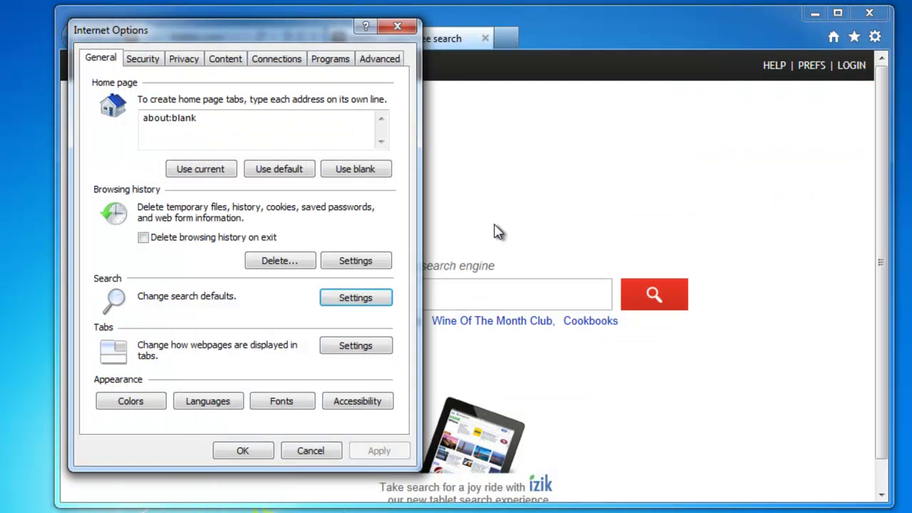
pyautogui.click(368, 298)
pyautogui.moveTo(342, 16); pyautogui.dragTo(556, 39)
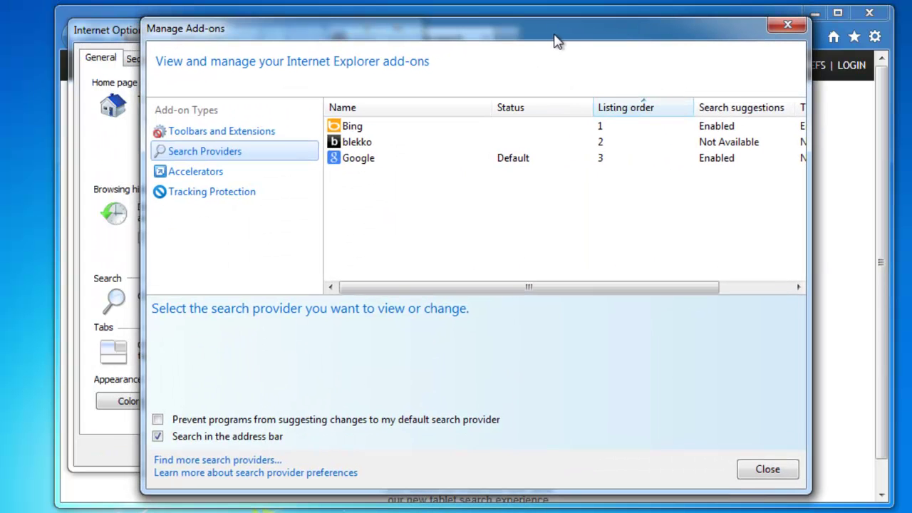
pyautogui.click(363, 163)
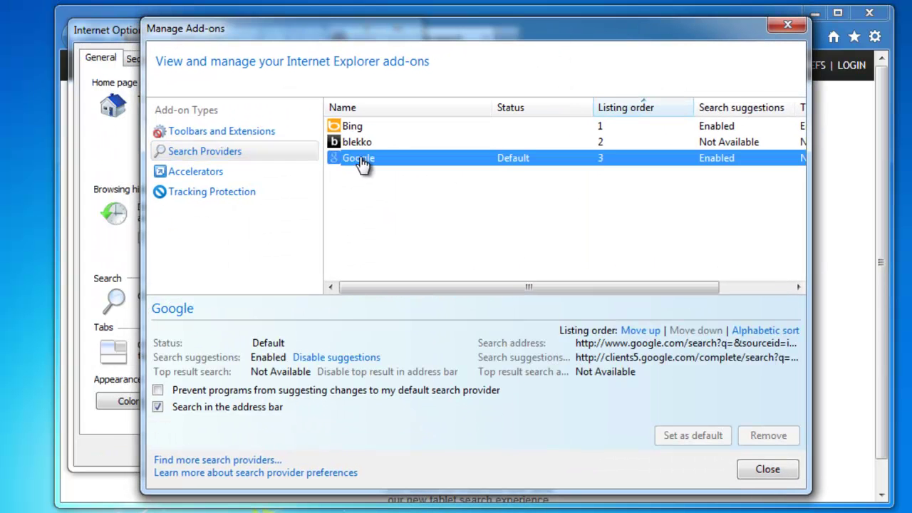
pyautogui.click(359, 147)
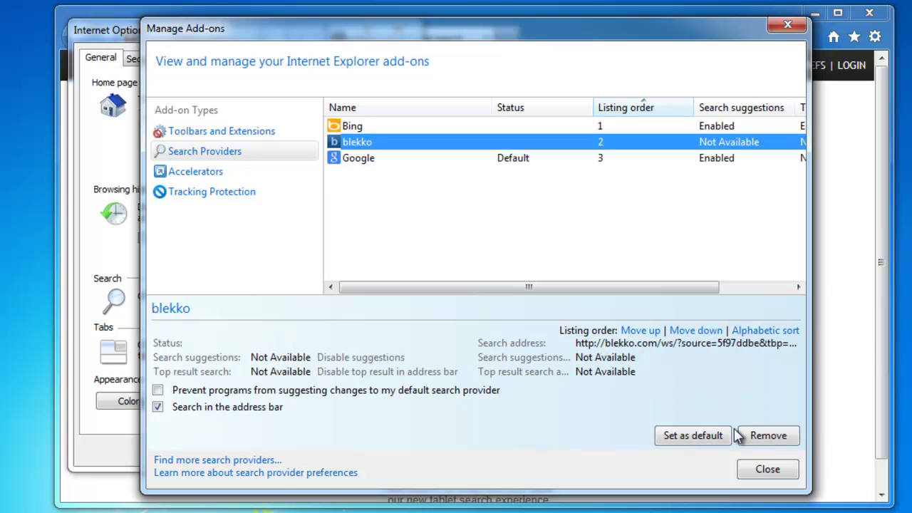
pyautogui.click(758, 437)
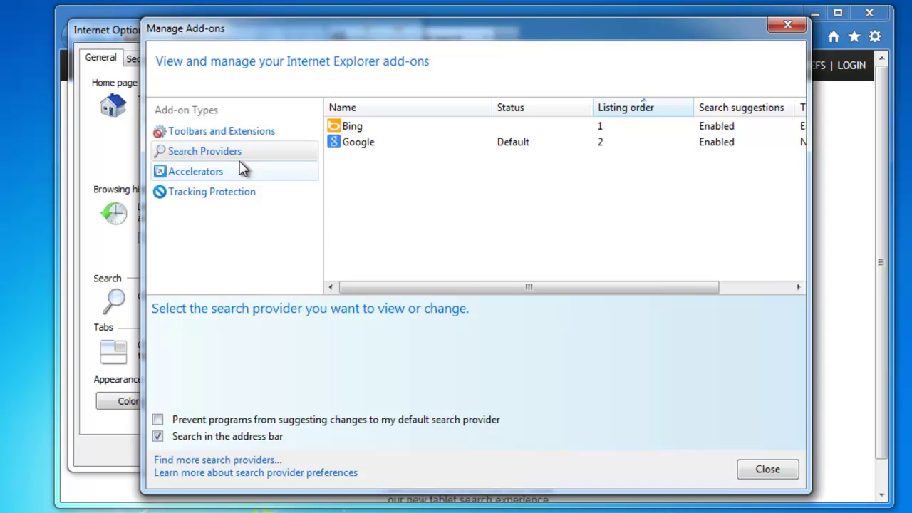
pyautogui.click(204, 132)
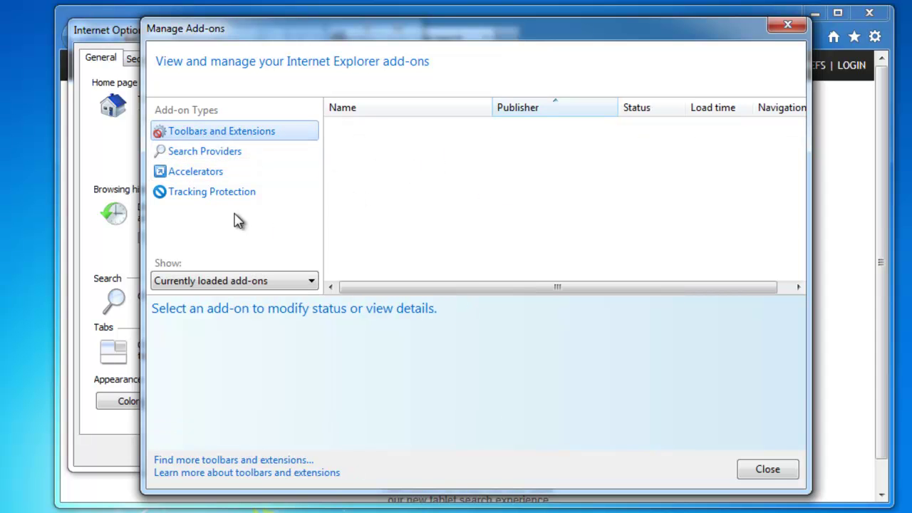
# - Close the add-ons window, delete Internet Explorer's browsing history and close Internet Options
pyautogui.click(769, 472)
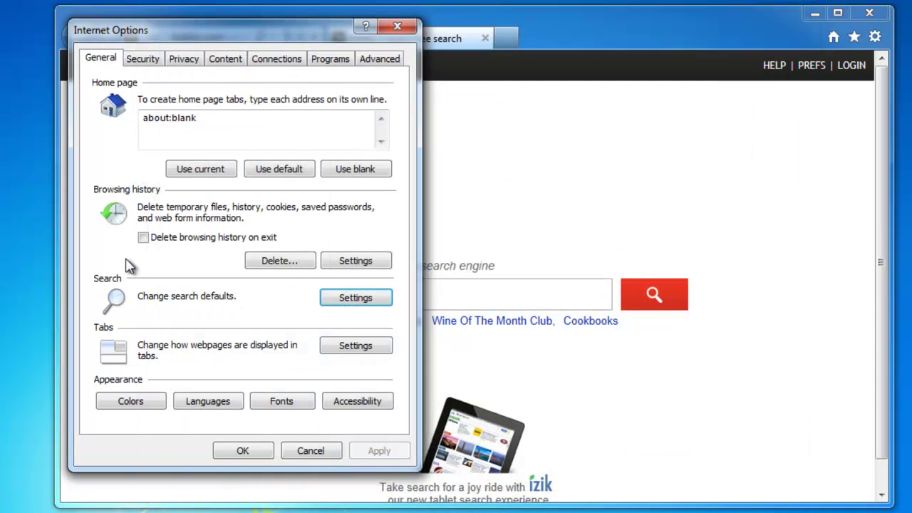
pyautogui.click(262, 261)
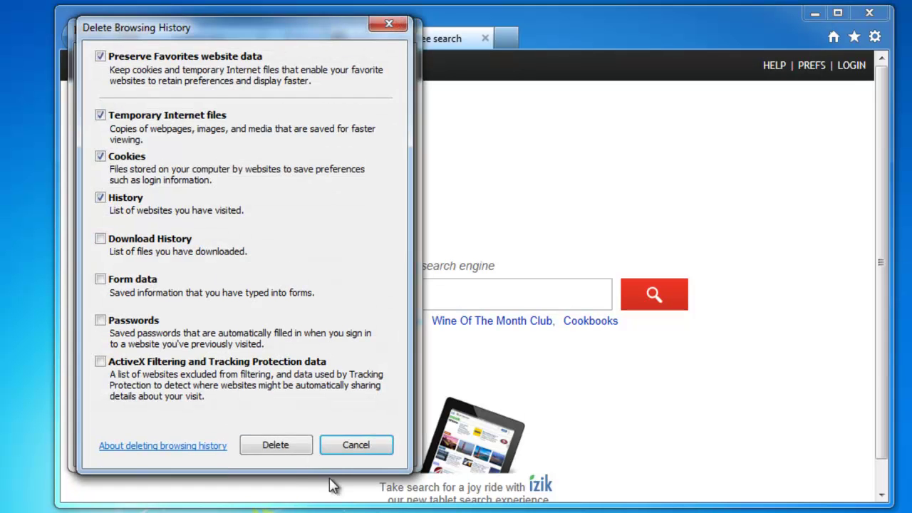
pyautogui.click(278, 449)
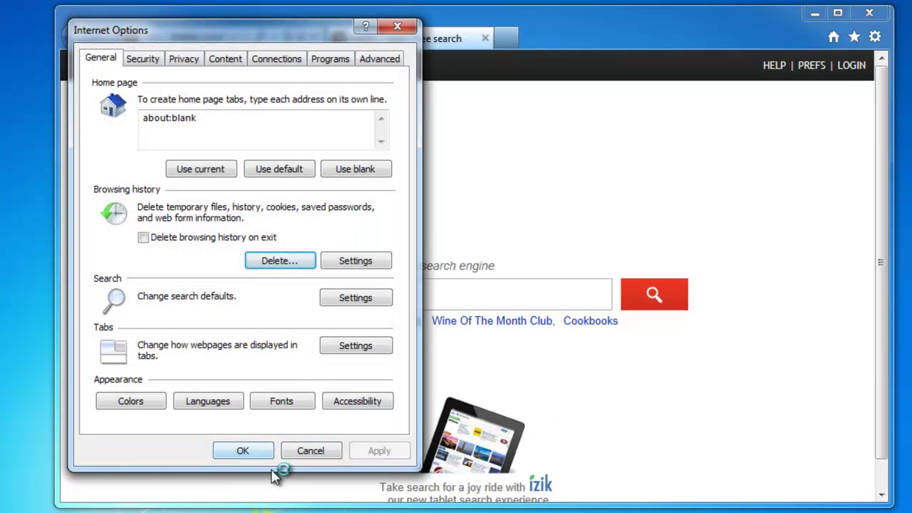
pyautogui.click(258, 453)
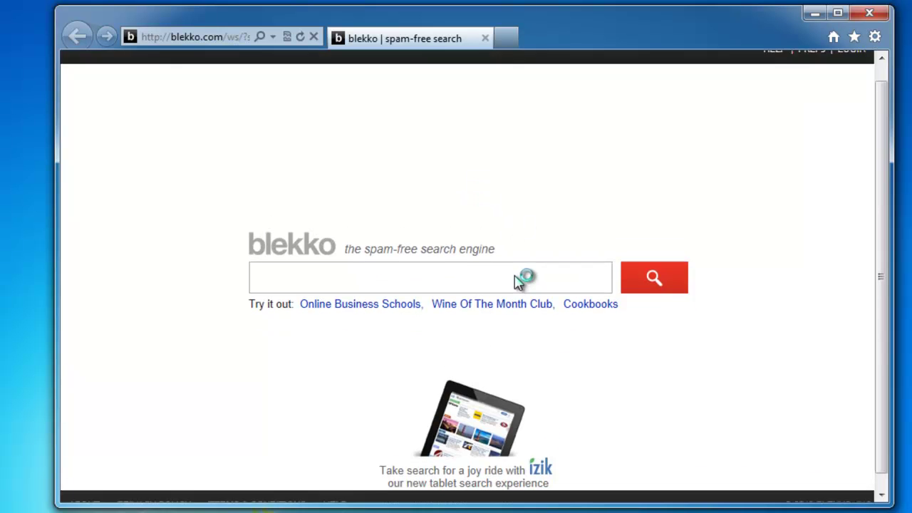
# - Close the blekko window, relaunch Internet Explorer and check that a new tab opens blank
pyautogui.click(881, 16)
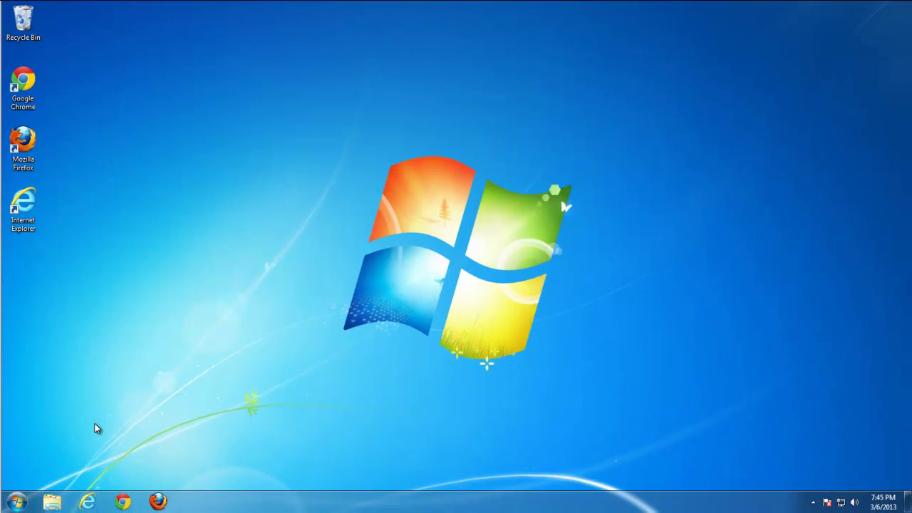
pyautogui.click(90, 501)
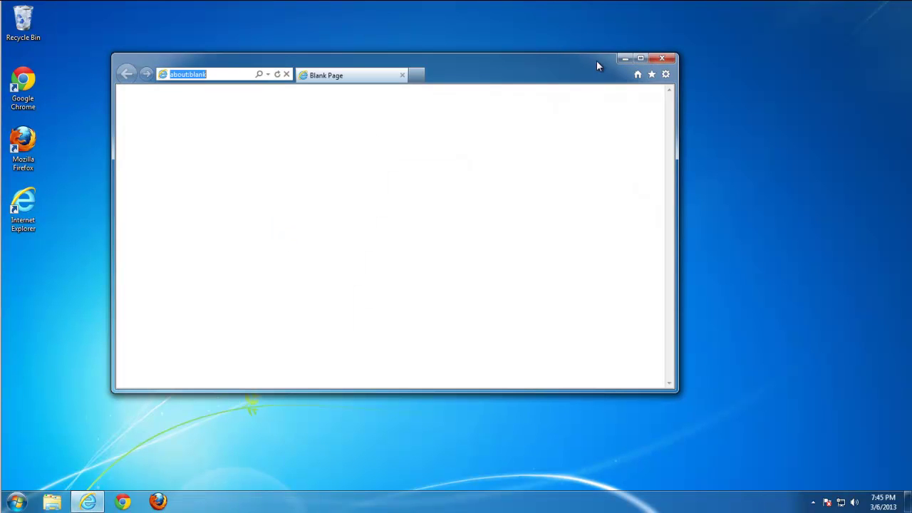
pyautogui.click(417, 76)
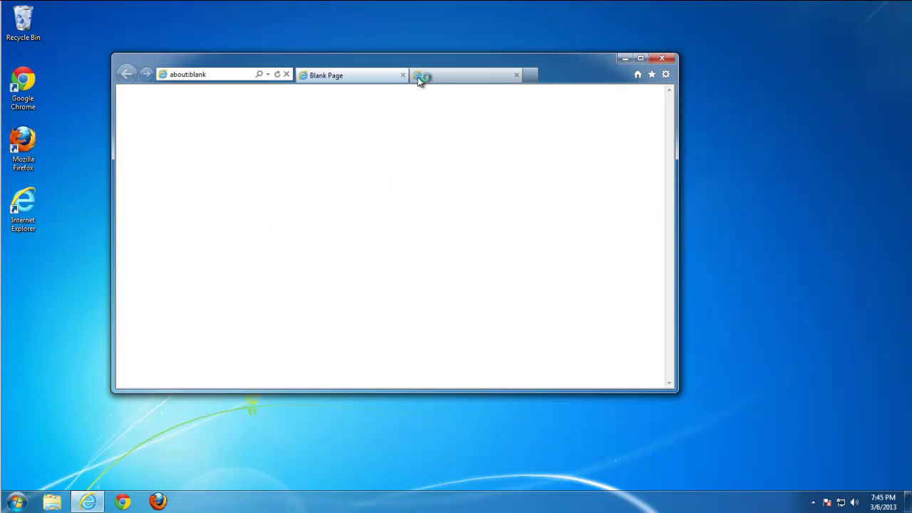
pyautogui.click(518, 76)
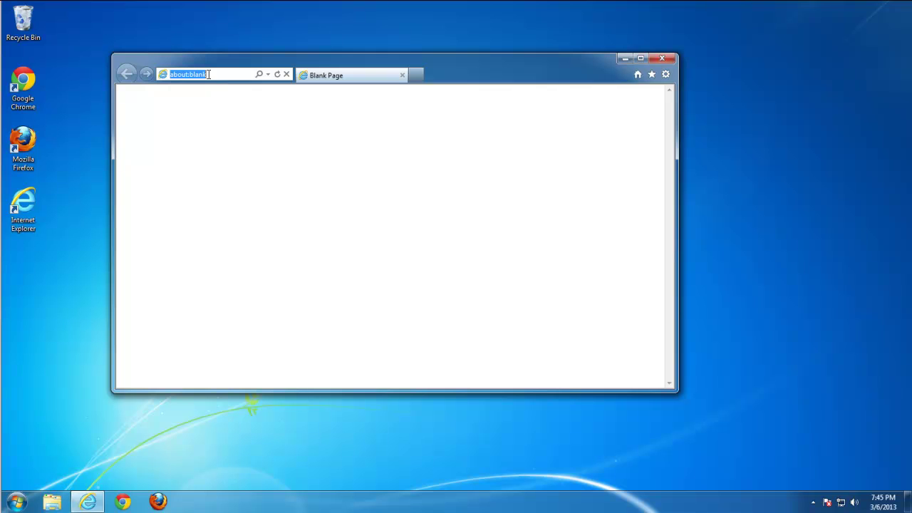
# - Search for 123 to confirm it goes to Google, then close Internet Explorer
pyautogui.write('123')
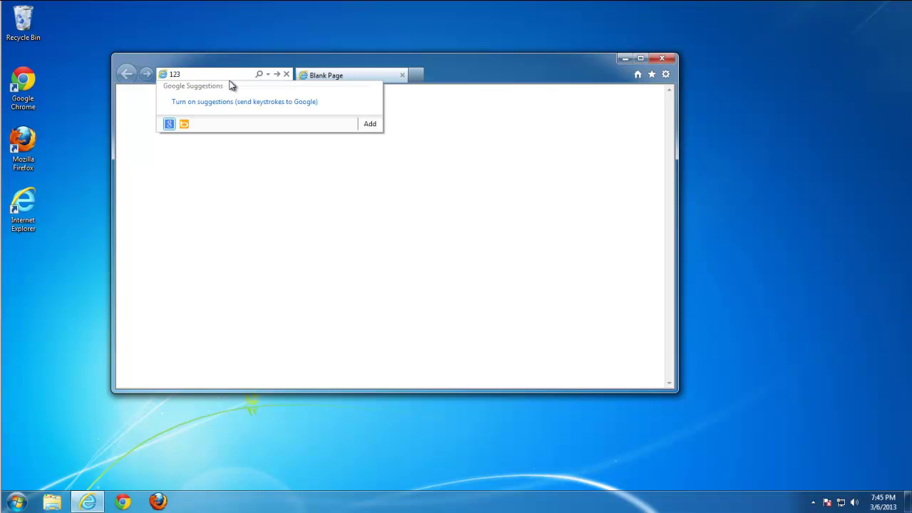
pyautogui.press('Return')
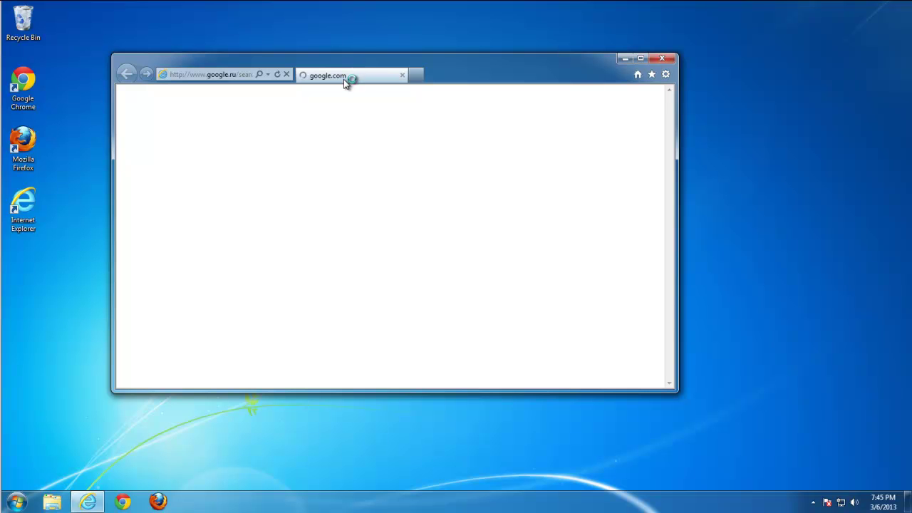
pyautogui.click(660, 58)
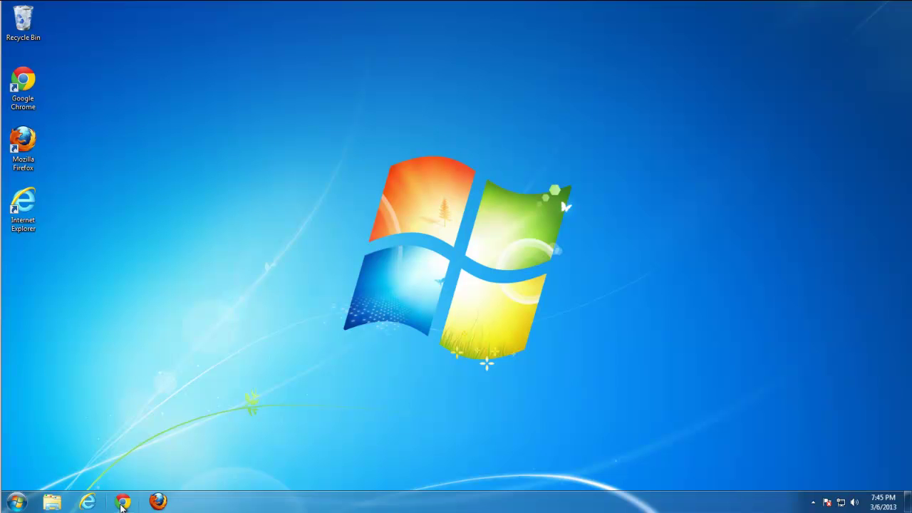
# - Launch Google Chrome on its blekko start page, then resize and reposition its window
pyautogui.click(122, 503)
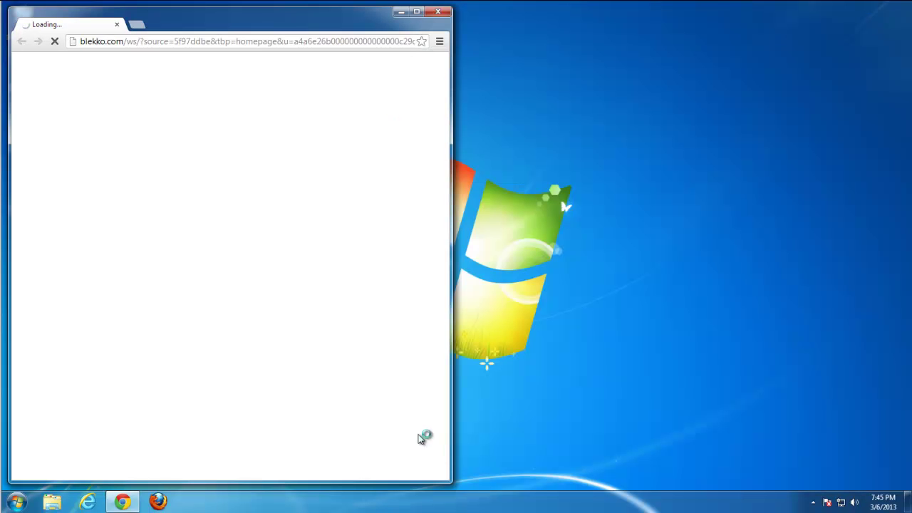
pyautogui.moveTo(451, 477); pyautogui.dragTo(646, 361)
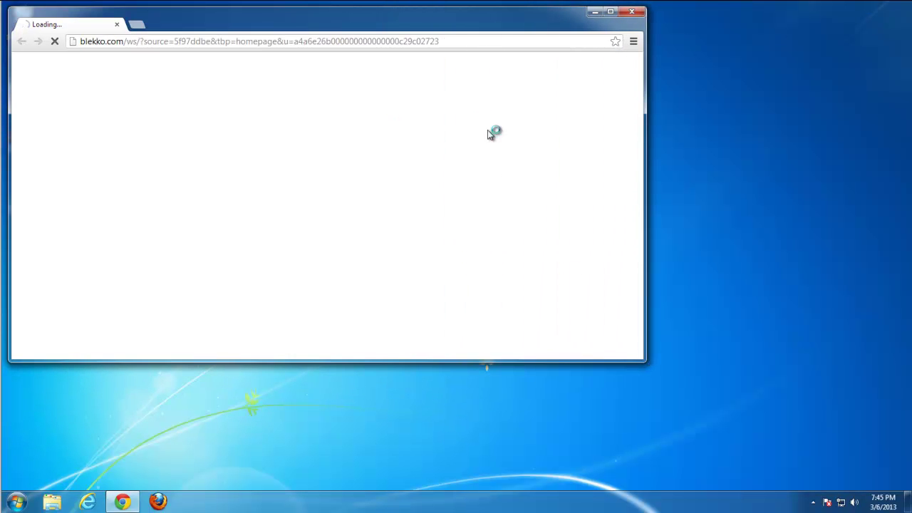
pyautogui.moveTo(421, 28); pyautogui.dragTo(537, 74)
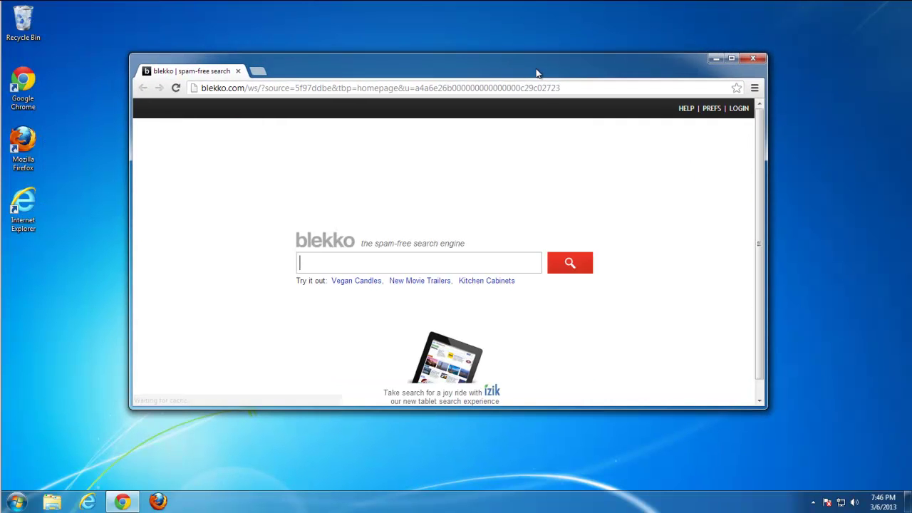
# - In Chrome settings, review the extensions and remove the blekko page from the startup pages
pyautogui.click(755, 87)
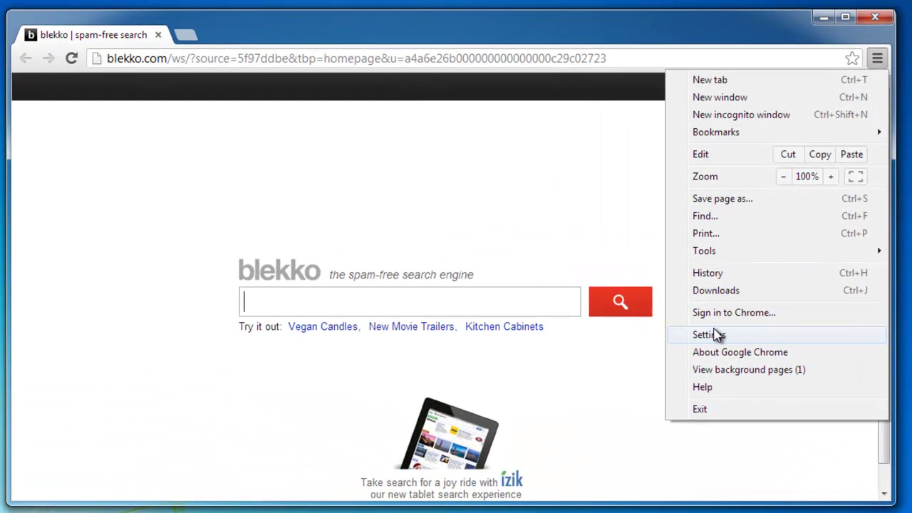
pyautogui.click(713, 335)
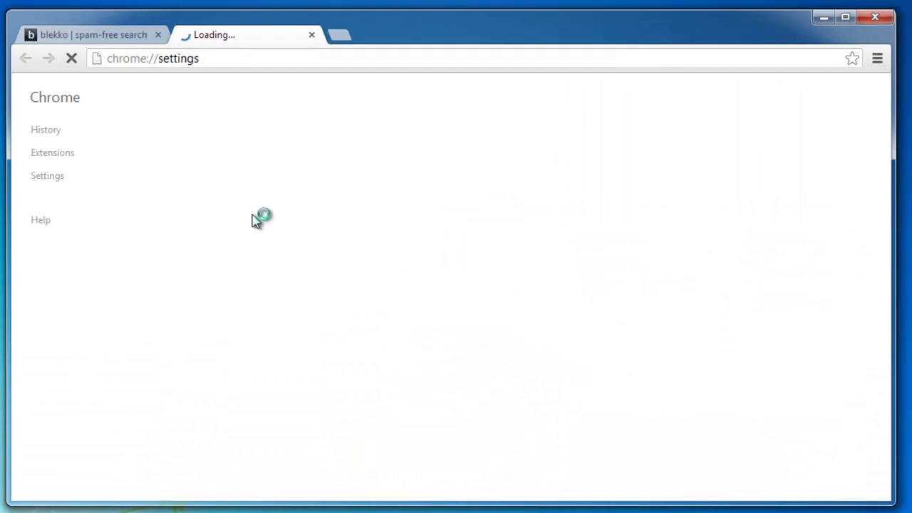
pyautogui.click(47, 156)
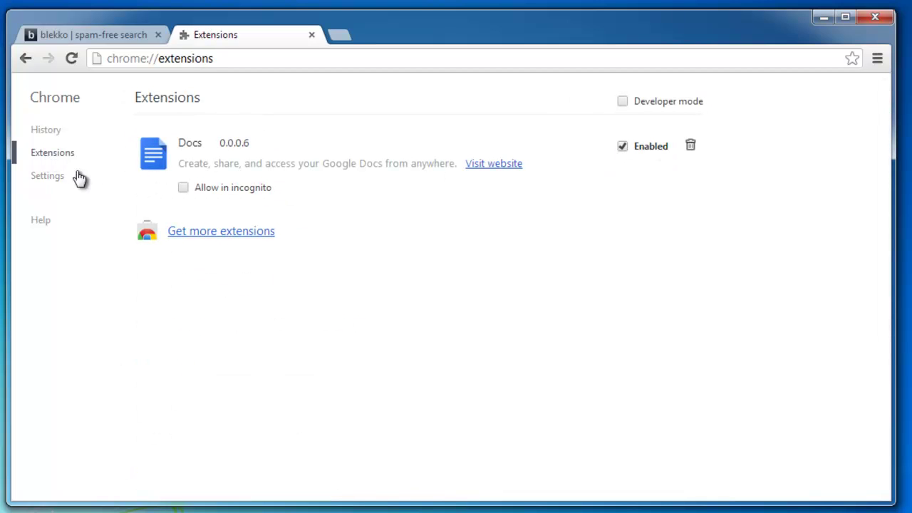
pyautogui.click(47, 181)
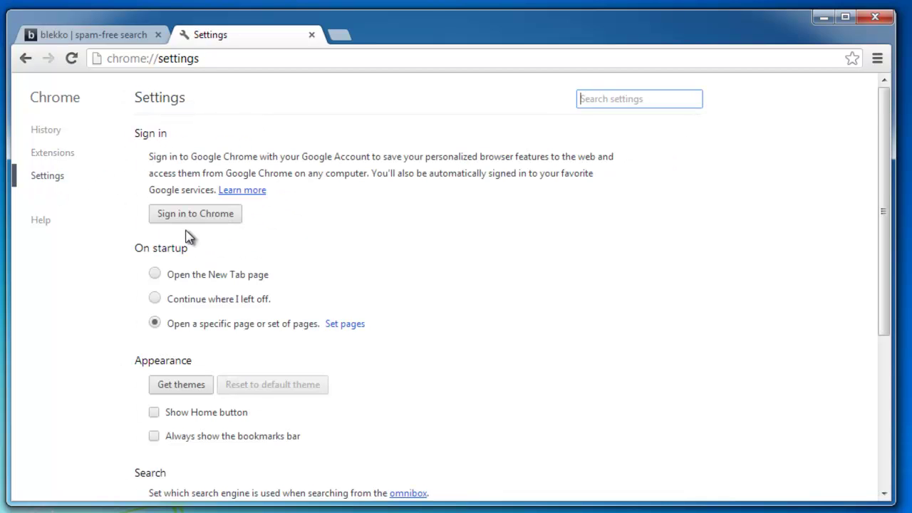
pyautogui.click(347, 325)
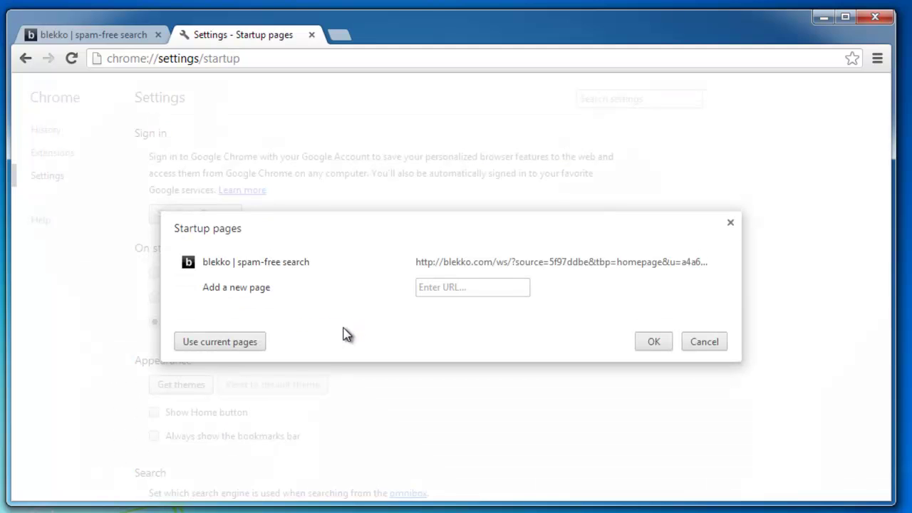
pyautogui.click(720, 262)
# - Confirm the startup change, show the Home button and set the New Tab page as home
pyautogui.click(561, 342)
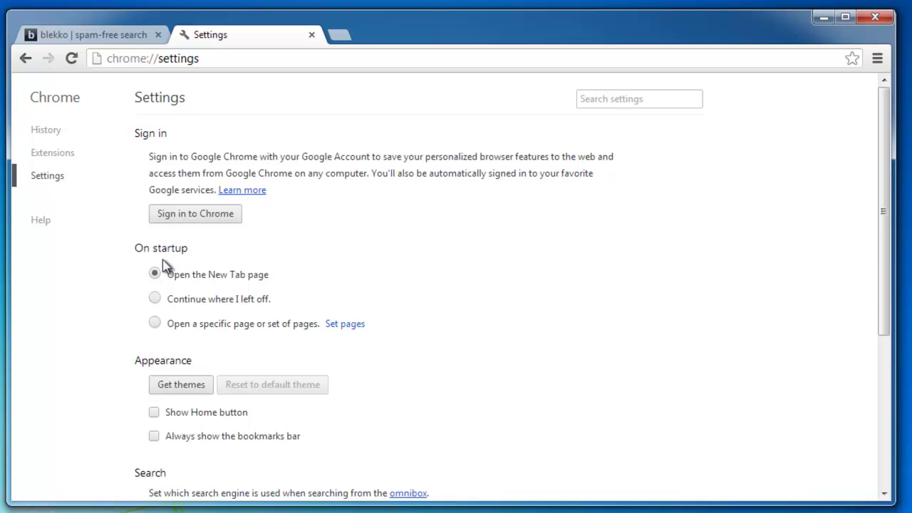
pyautogui.scroll(-1, 245, 291)
pyautogui.click(154, 334)
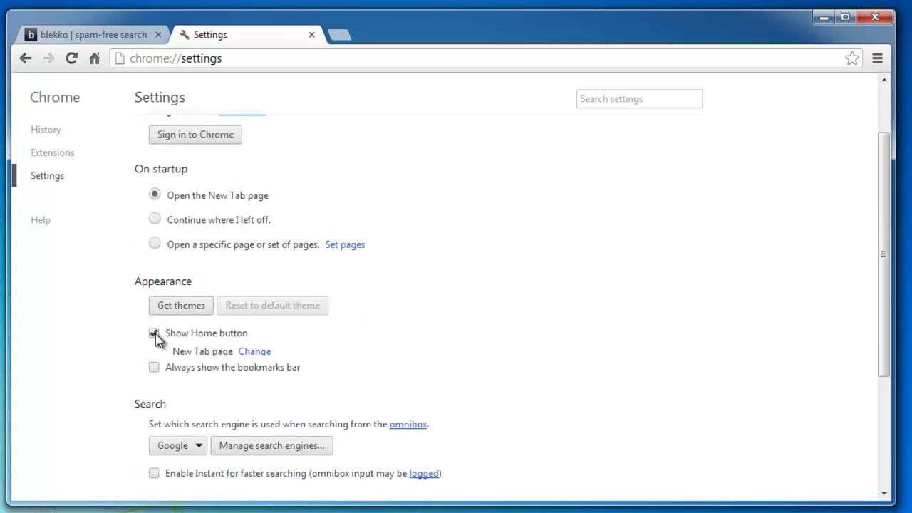
pyautogui.click(255, 353)
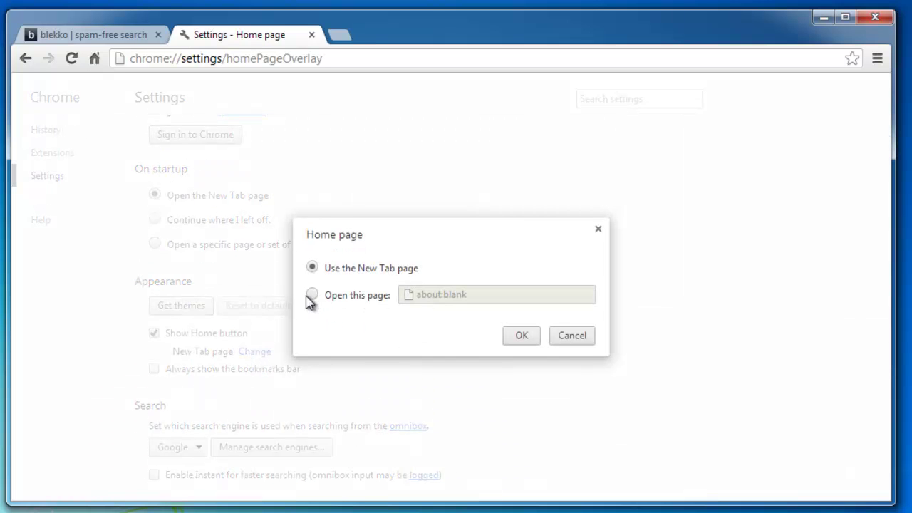
pyautogui.click(315, 294)
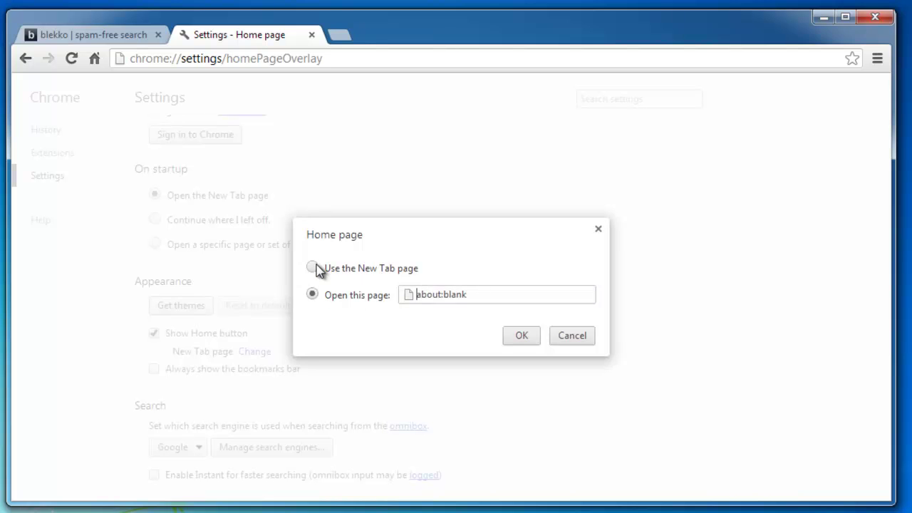
pyautogui.click(313, 268)
pyautogui.click(519, 338)
# - Delete blekko from Chrome's search engine list, leaving Google as default
pyautogui.scroll(-2, 359, 310)
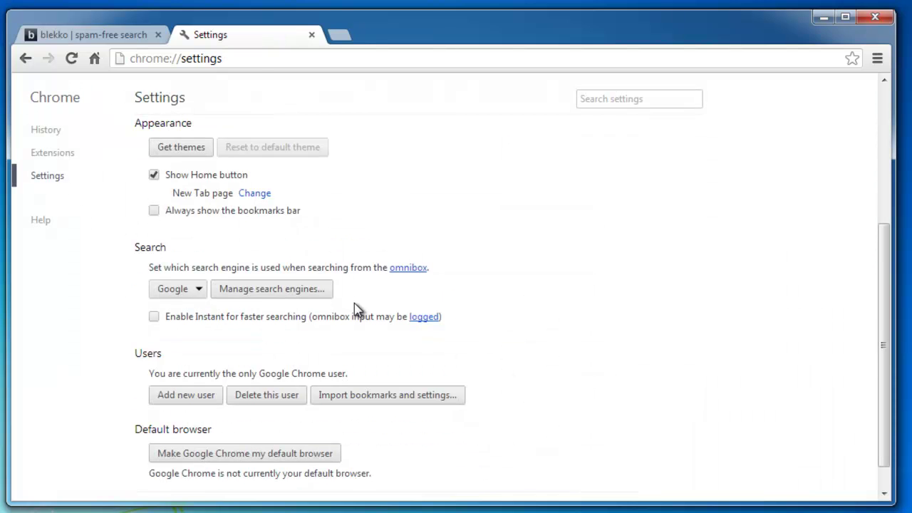
pyautogui.click(255, 293)
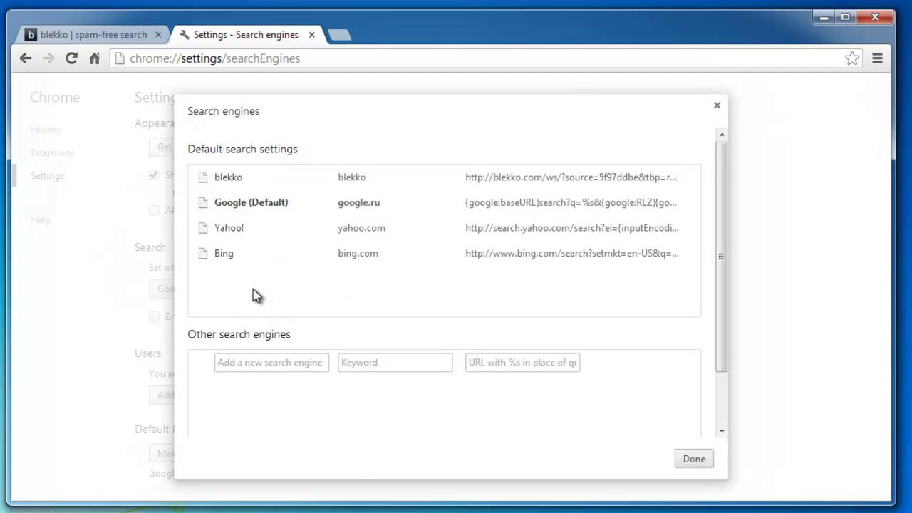
pyautogui.moveTo(240, 179)
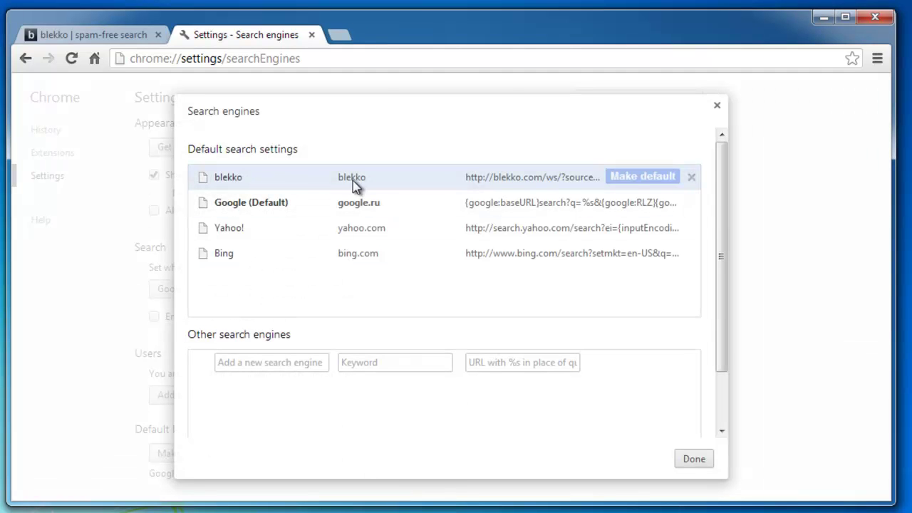
pyautogui.click(691, 178)
pyautogui.click(695, 459)
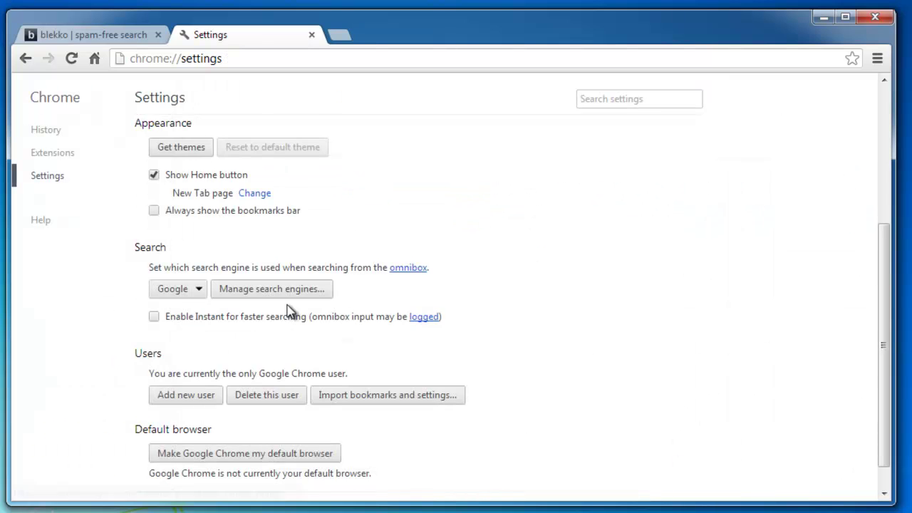
# - Clear Chrome's browsing data from the beginning of time, then close Chrome
pyautogui.scroll(-1, 289, 312)
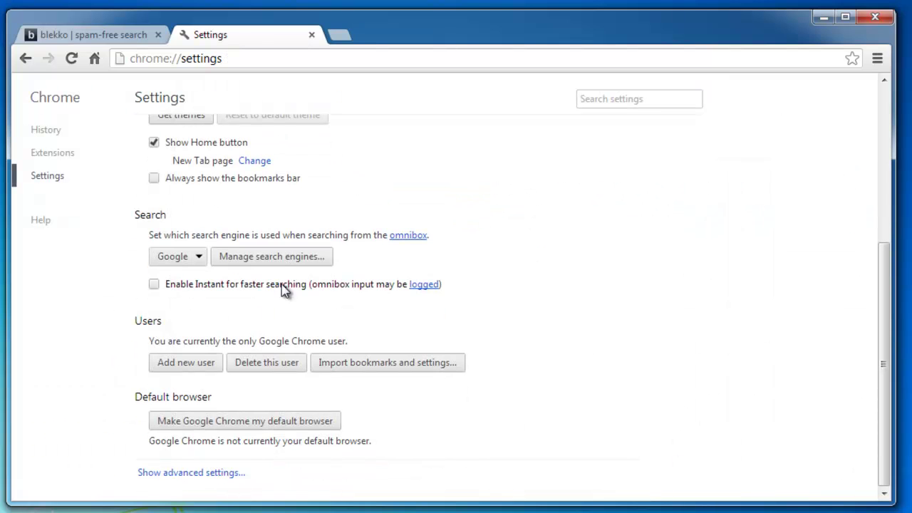
pyautogui.click(184, 475)
pyautogui.scroll(-5, 305, 404)
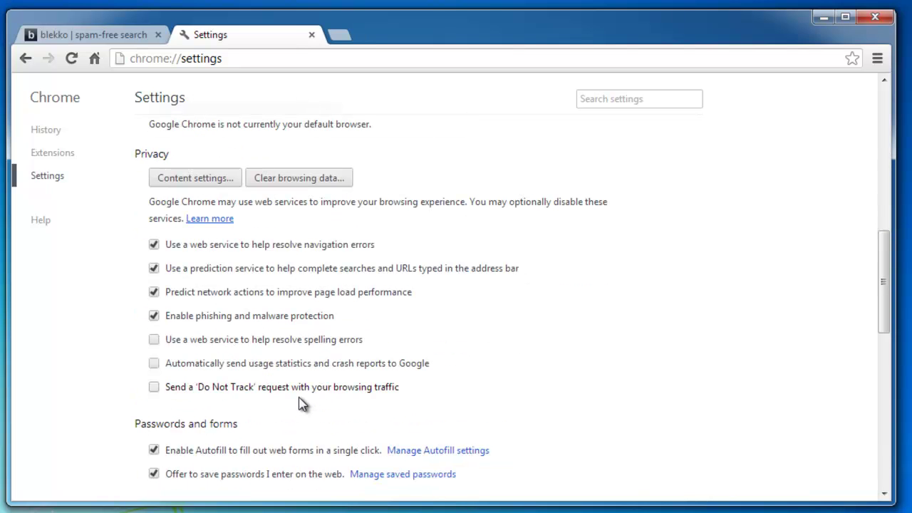
pyautogui.click(293, 184)
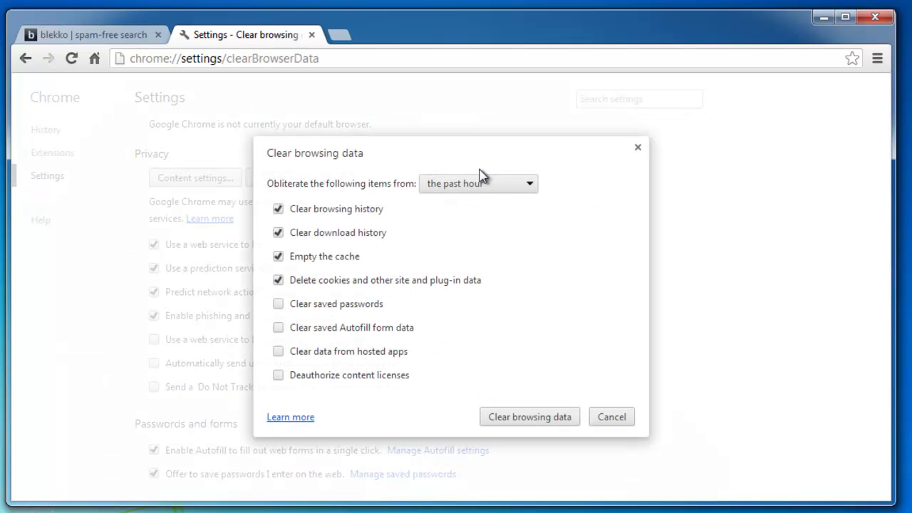
pyautogui.click(479, 180)
pyautogui.click(465, 253)
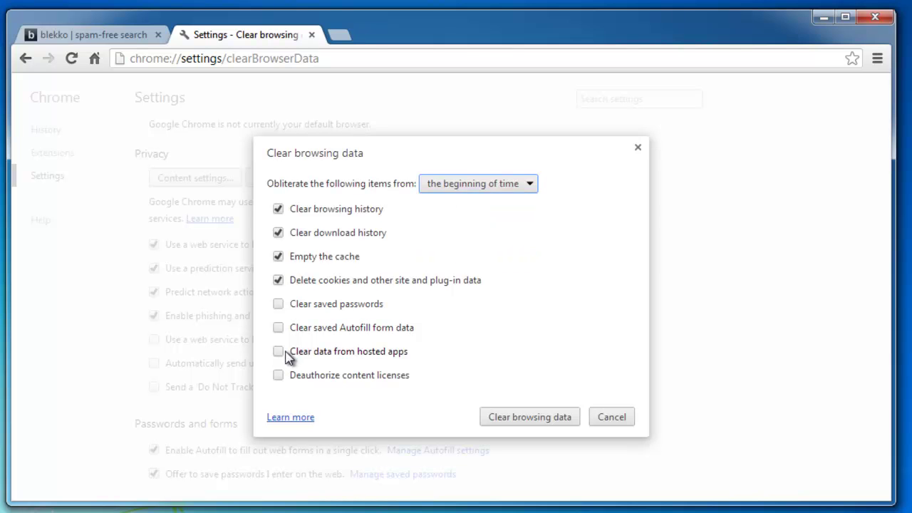
pyautogui.click(538, 423)
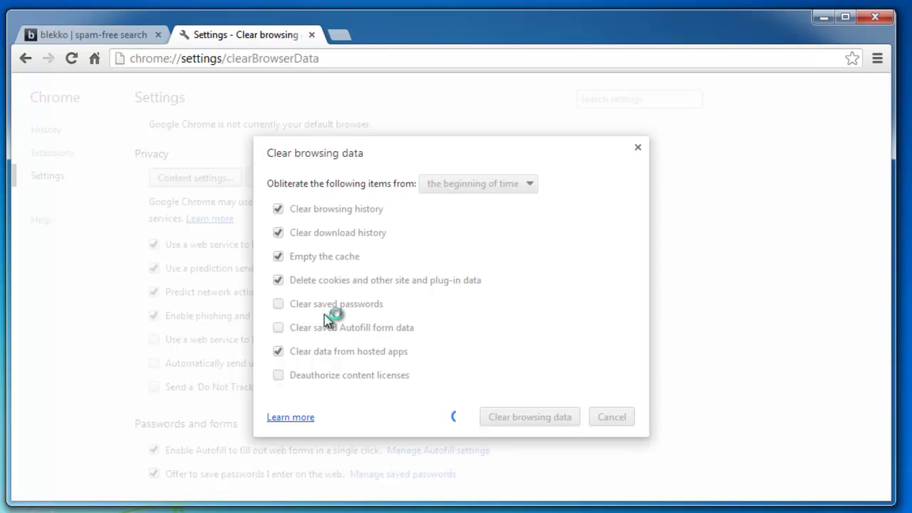
pyautogui.scroll(-2, 260, 283)
pyautogui.scroll(-10, 256, 283)
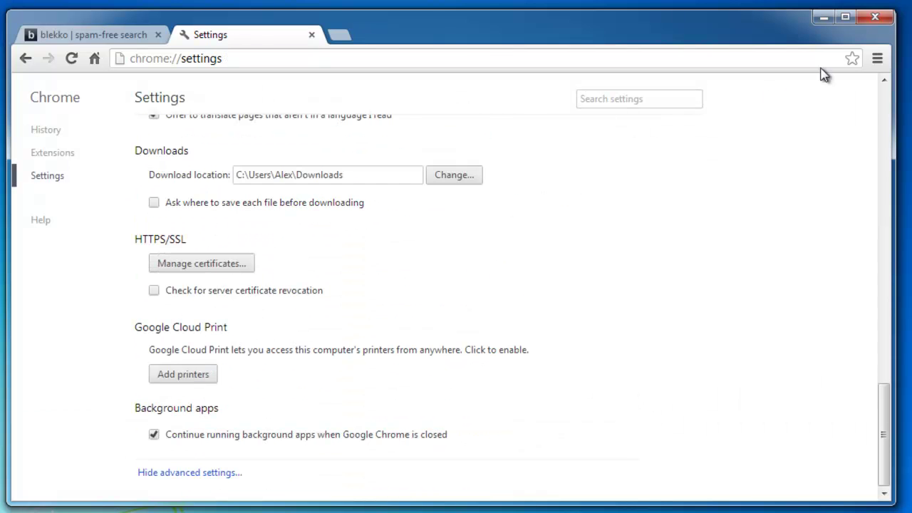
pyautogui.click(875, 16)
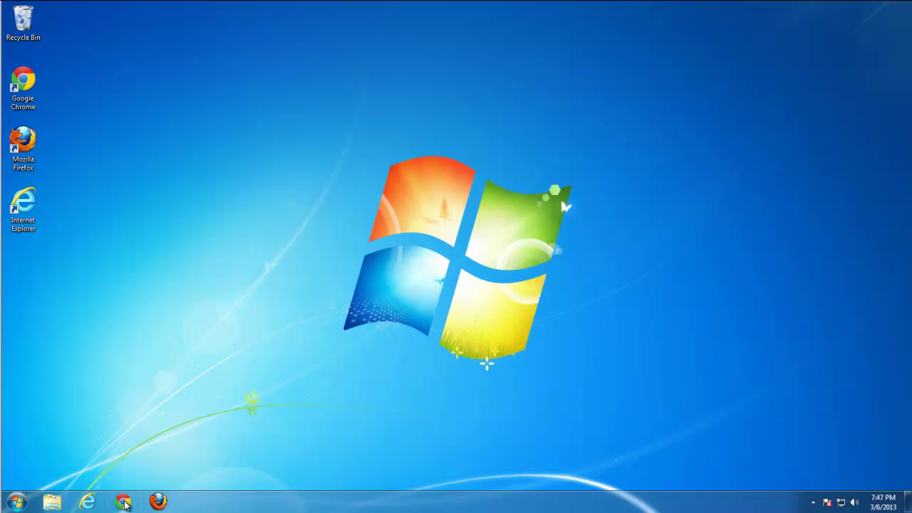
# - Reopen Chrome and search 123 in a new tab to confirm Google results, then close the tab
pyautogui.click(124, 502)
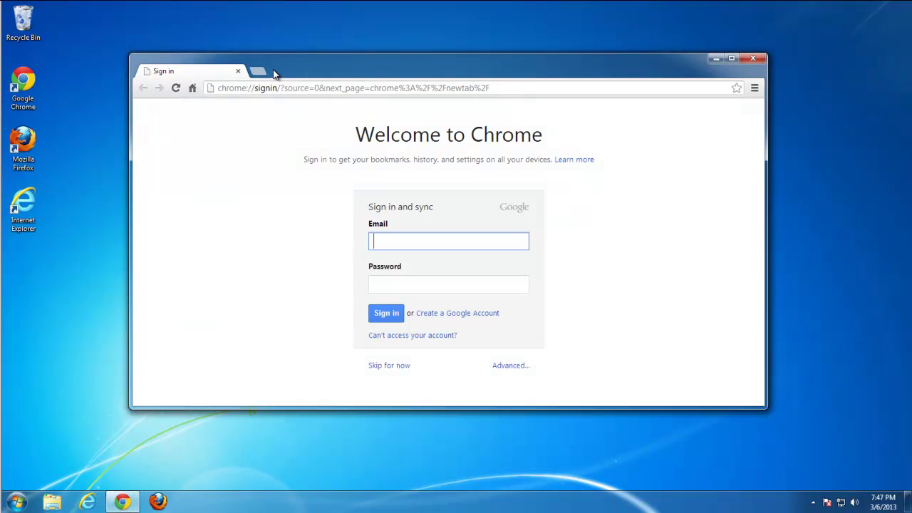
pyautogui.click(258, 71)
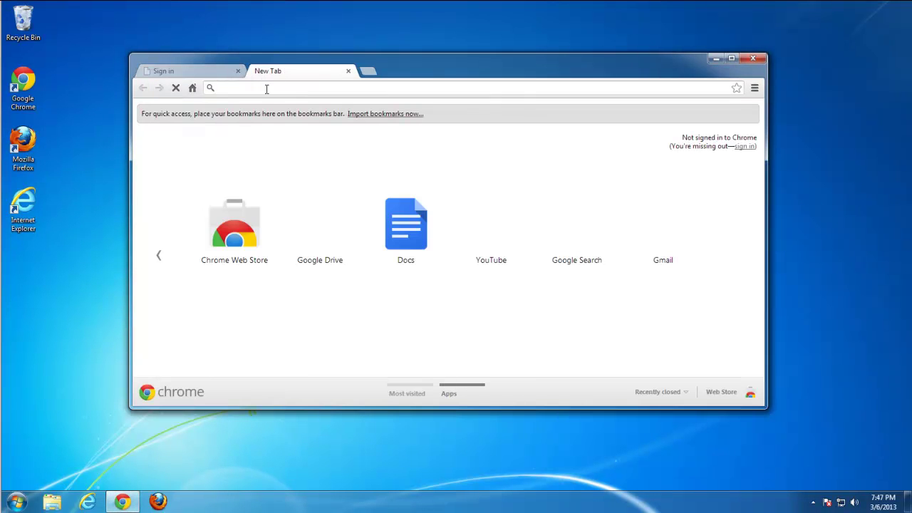
pyautogui.write('123')
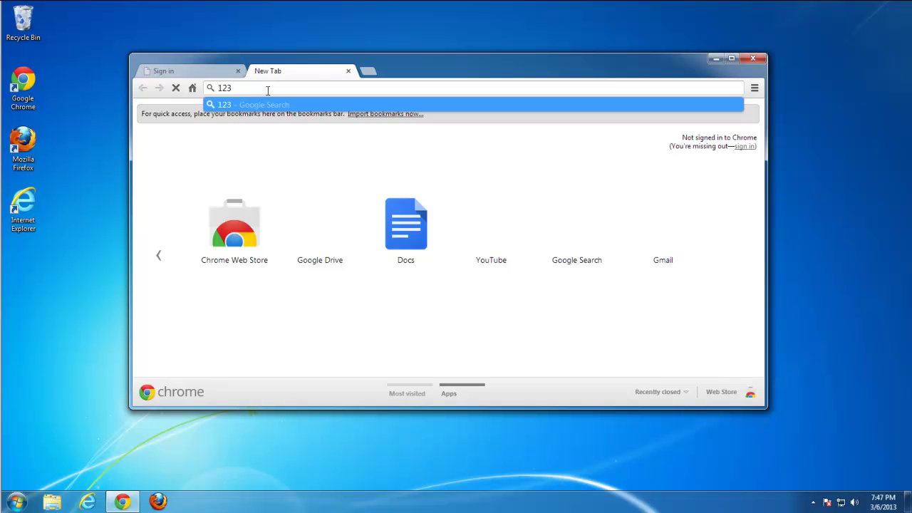
pyautogui.press('Return')
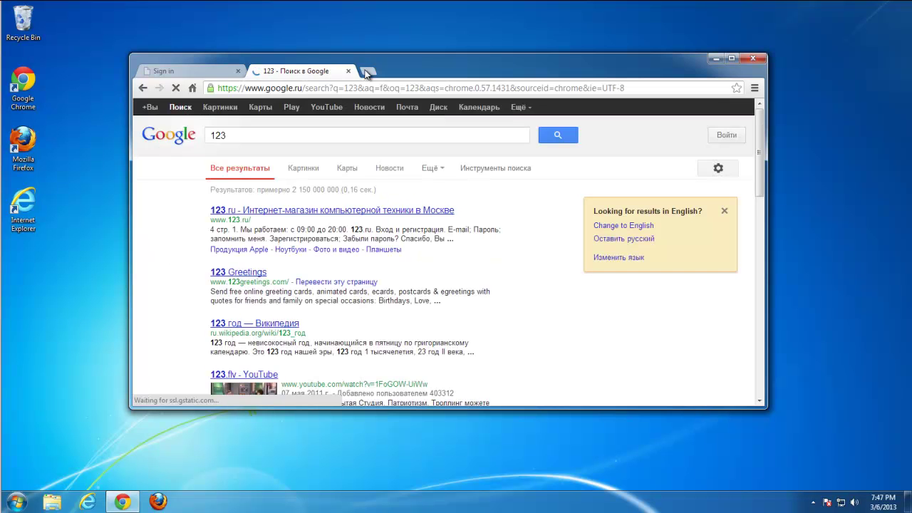
pyautogui.click(348, 71)
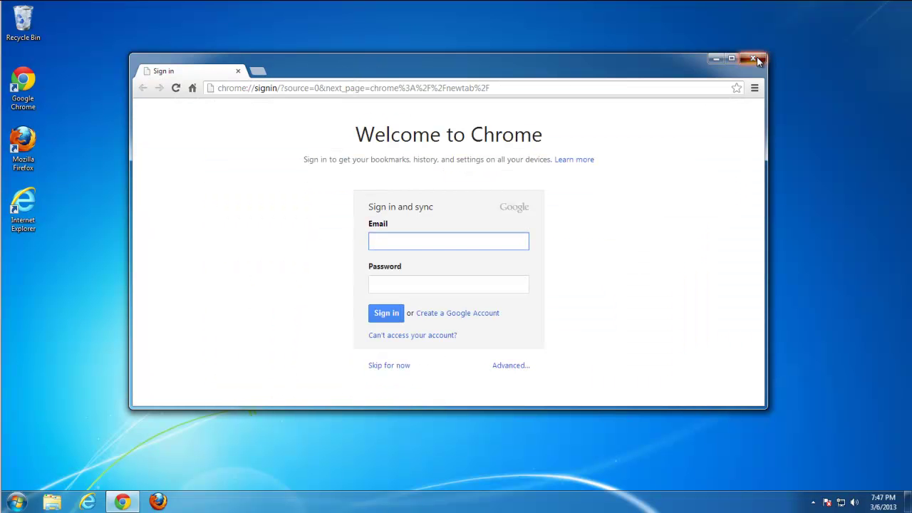
# - Close Chrome, launch Firefox and review the installed plugins in the Add-ons Manager
pyautogui.click(757, 57)
pyautogui.click(158, 502)
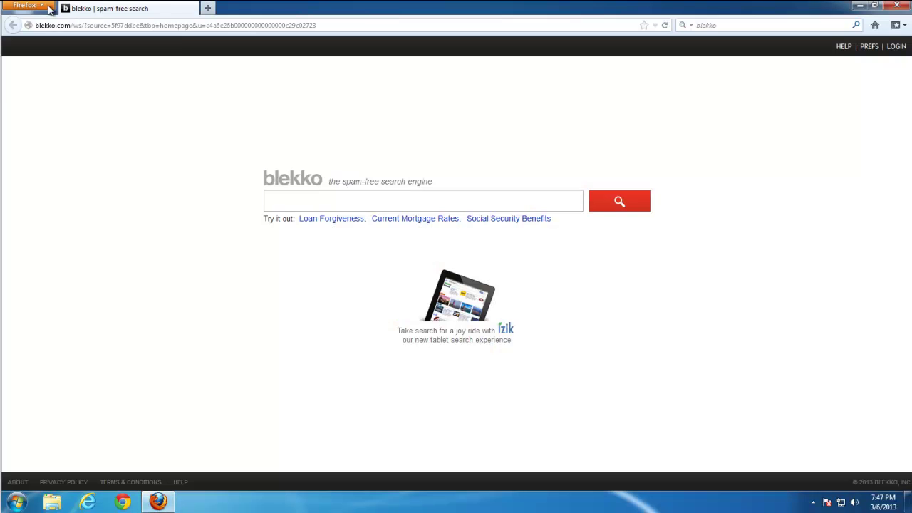
pyautogui.click(25, 7)
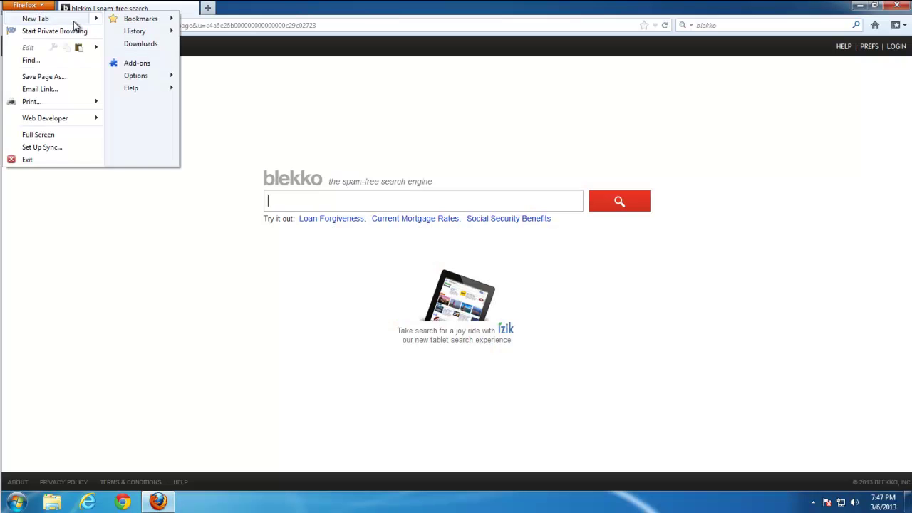
pyautogui.click(132, 63)
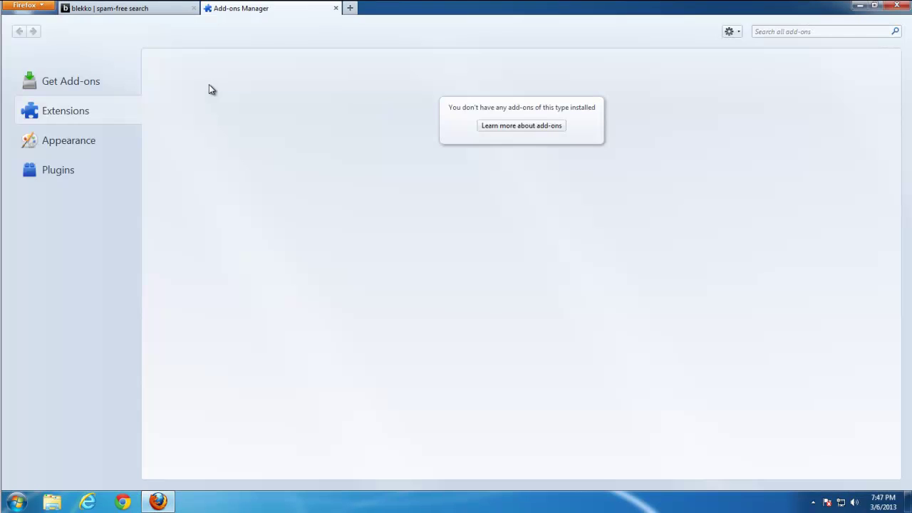
pyautogui.click(60, 172)
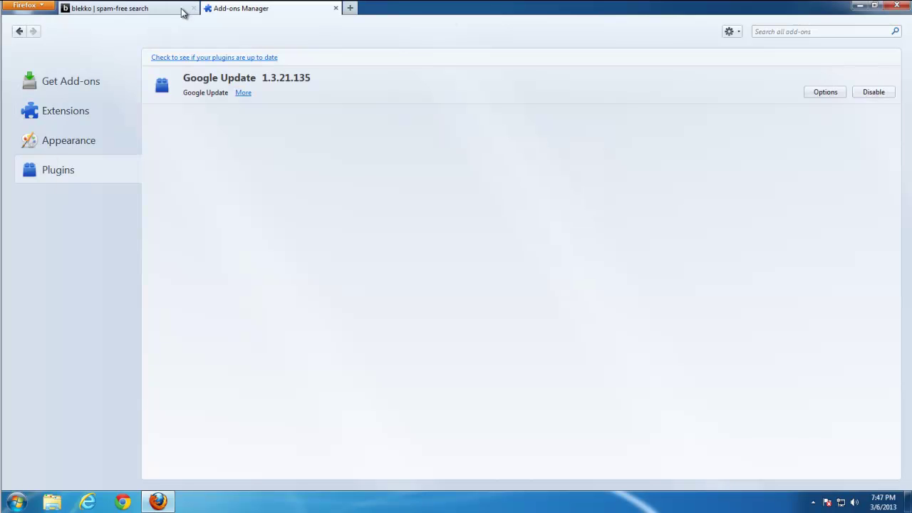
pyautogui.click(337, 8)
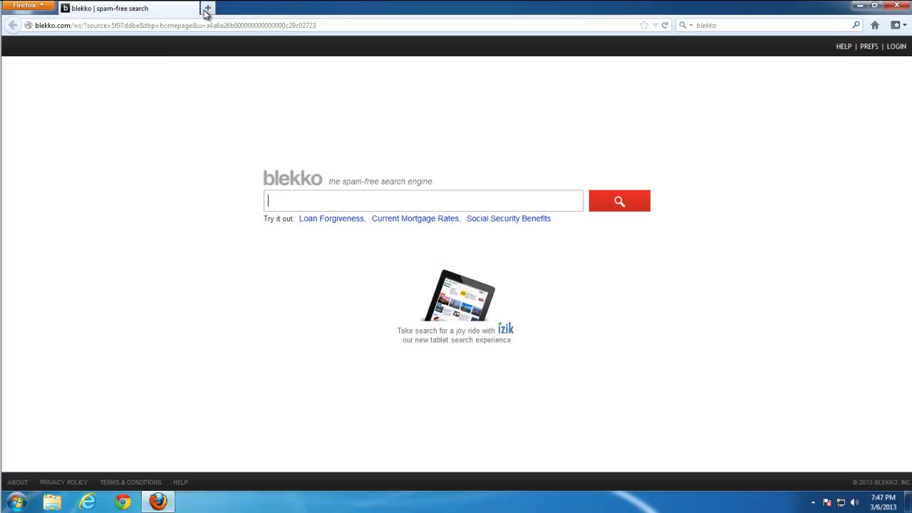
# - Remove blekko, eBay and Amazon.com from Firefox's search engines and save
pyautogui.click(688, 25)
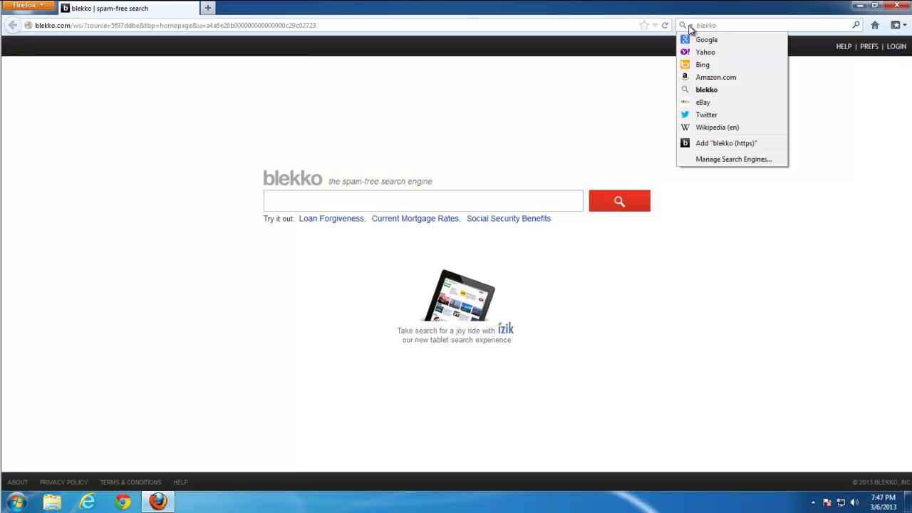
pyautogui.click(712, 158)
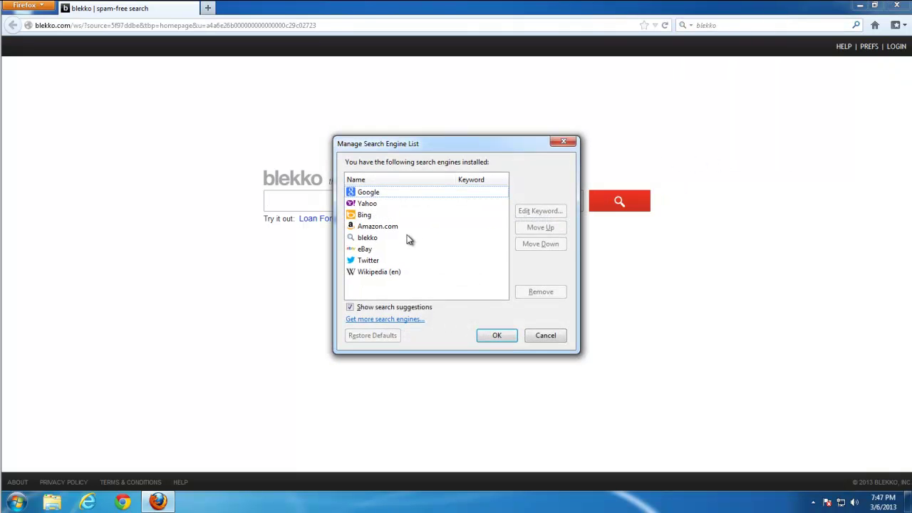
pyautogui.click(368, 242)
pyautogui.click(540, 294)
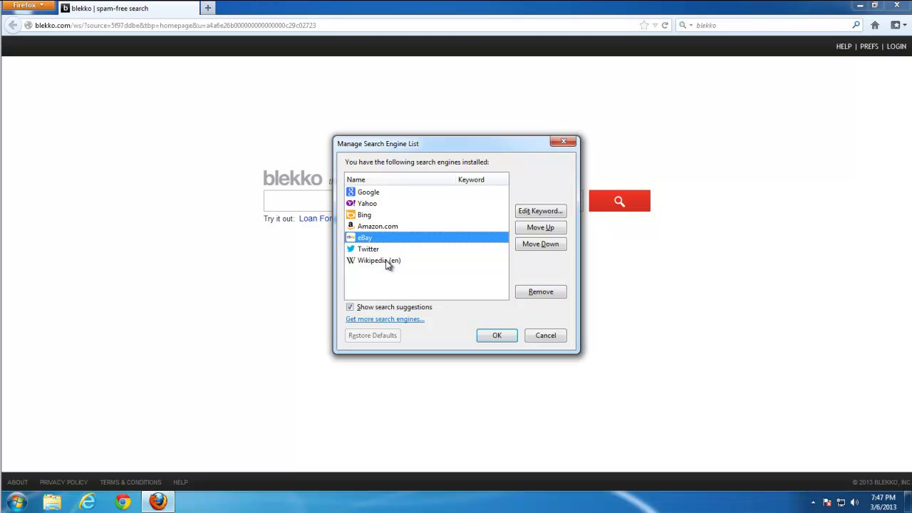
pyautogui.click(550, 294)
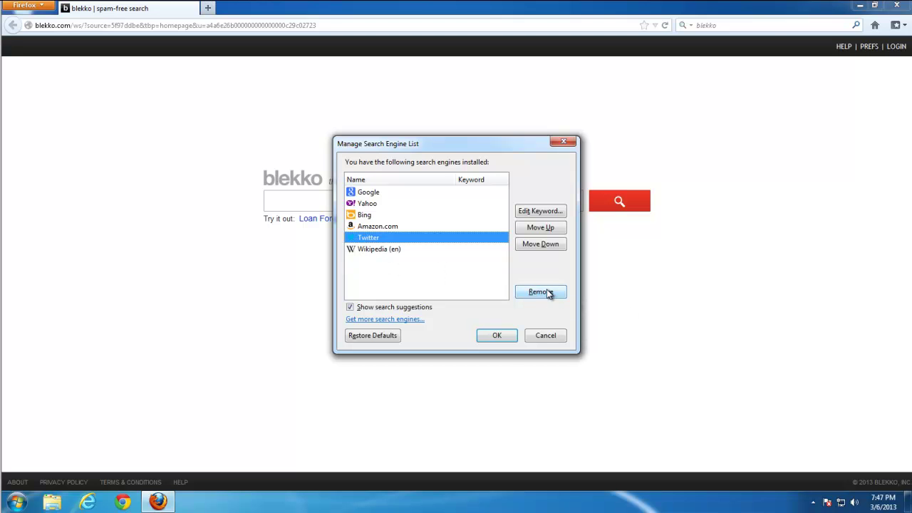
pyautogui.click(376, 228)
pyautogui.click(543, 291)
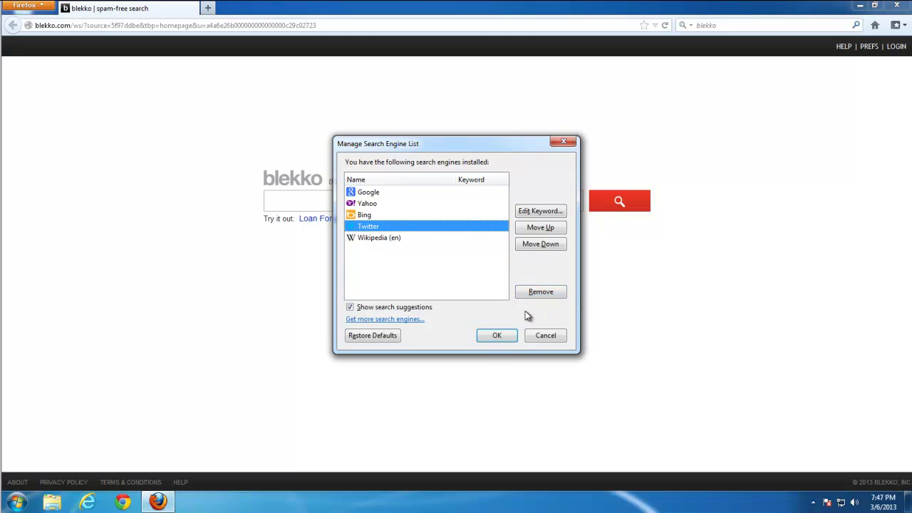
pyautogui.click(496, 336)
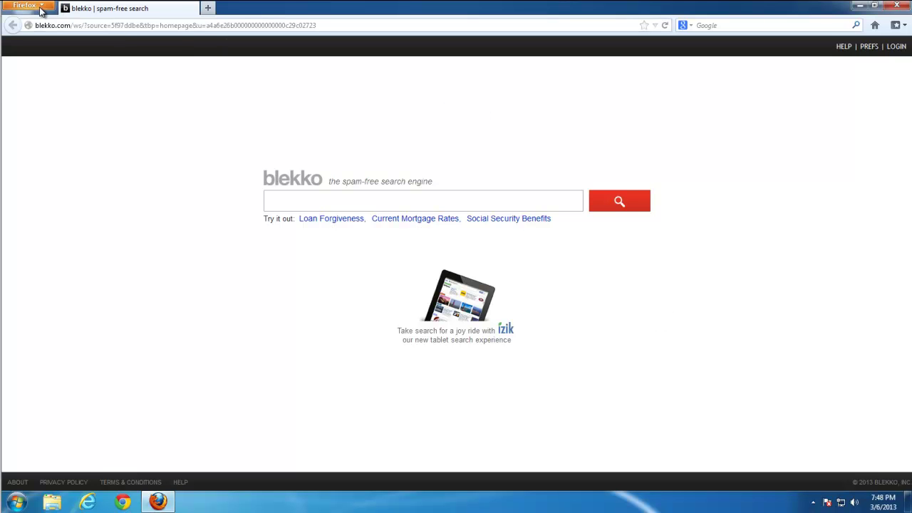
# - Restore Firefox's home page to the default Mozilla Firefox Start Page in Options
pyautogui.click(41, 7)
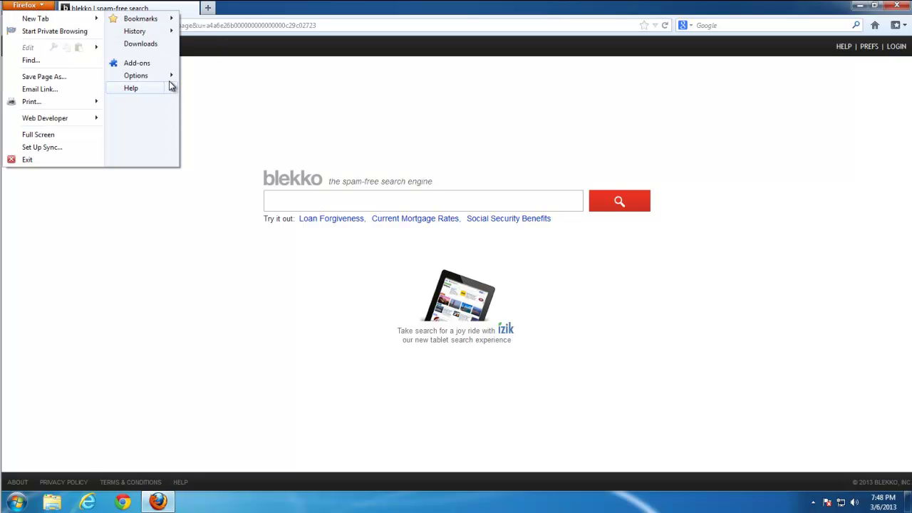
pyautogui.click(203, 77)
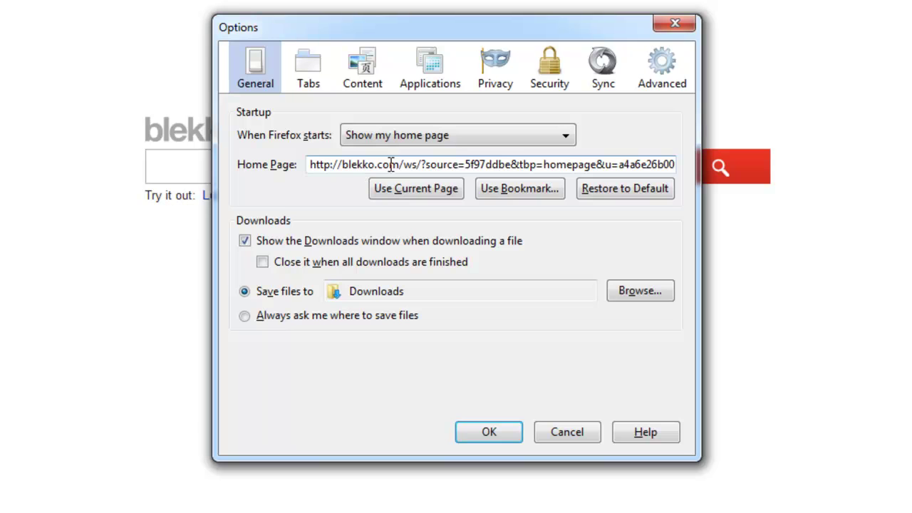
pyautogui.click(363, 160)
pyautogui.click(637, 187)
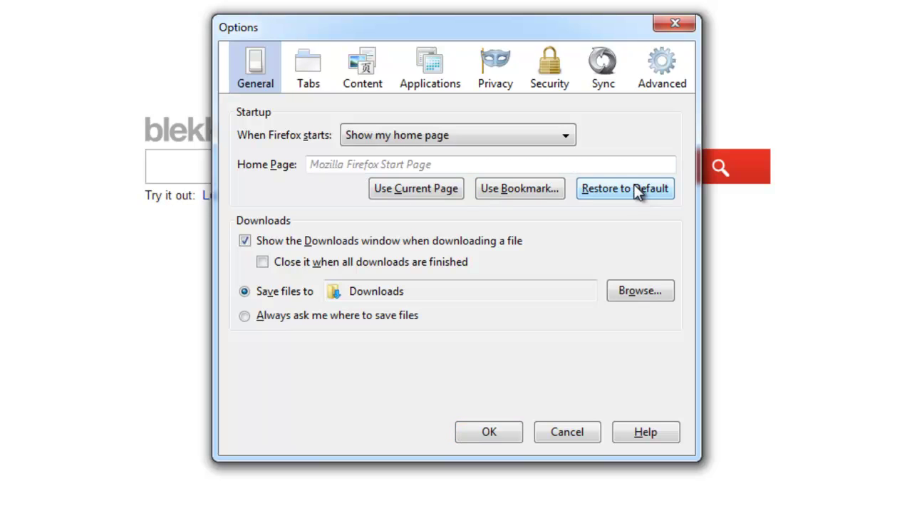
pyautogui.click(488, 432)
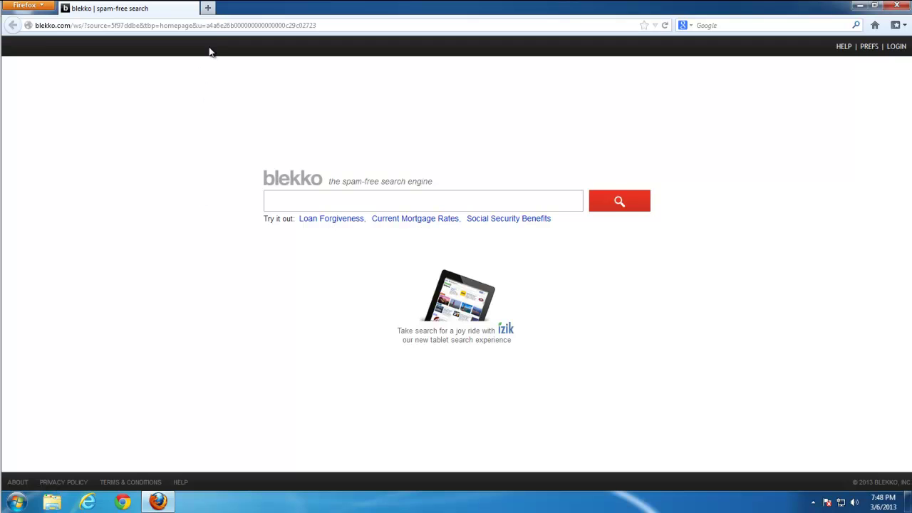
# - Open about:config and filter the preferences by blekko
pyautogui.click(119, 28)
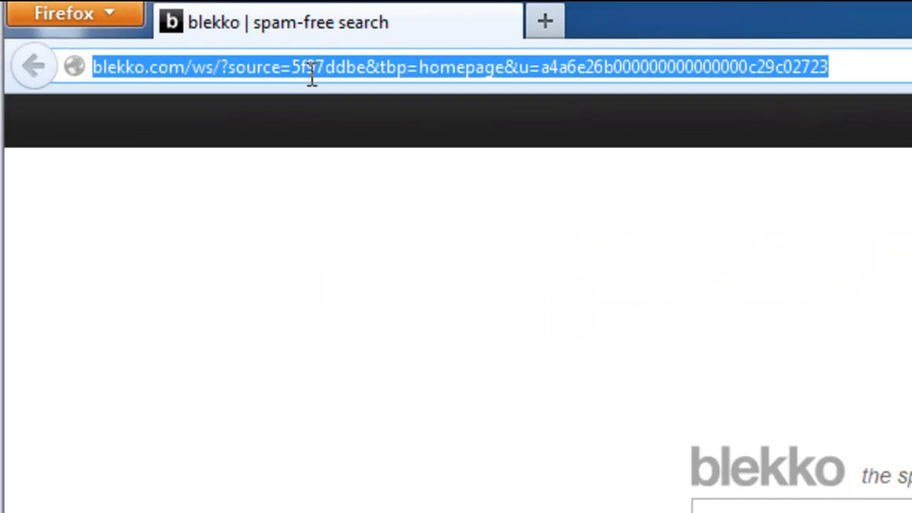
pyautogui.write('about')
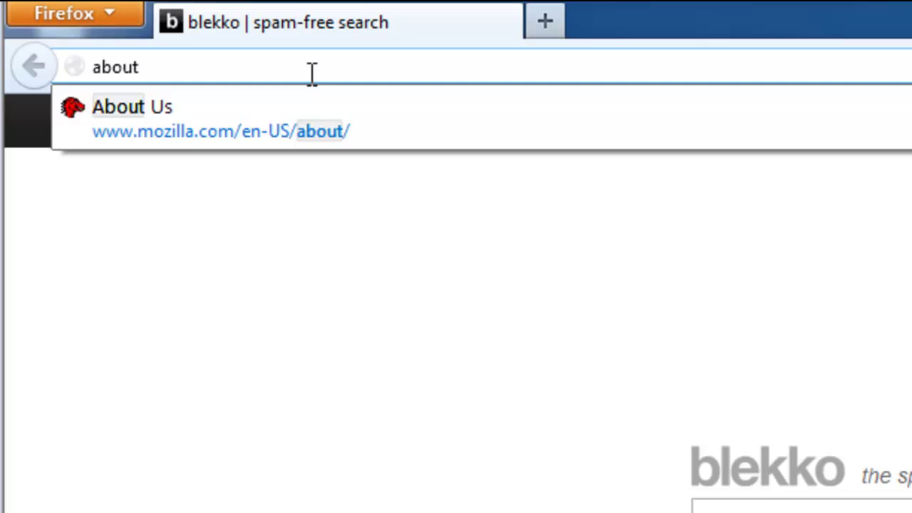
pyautogui.write(':config')
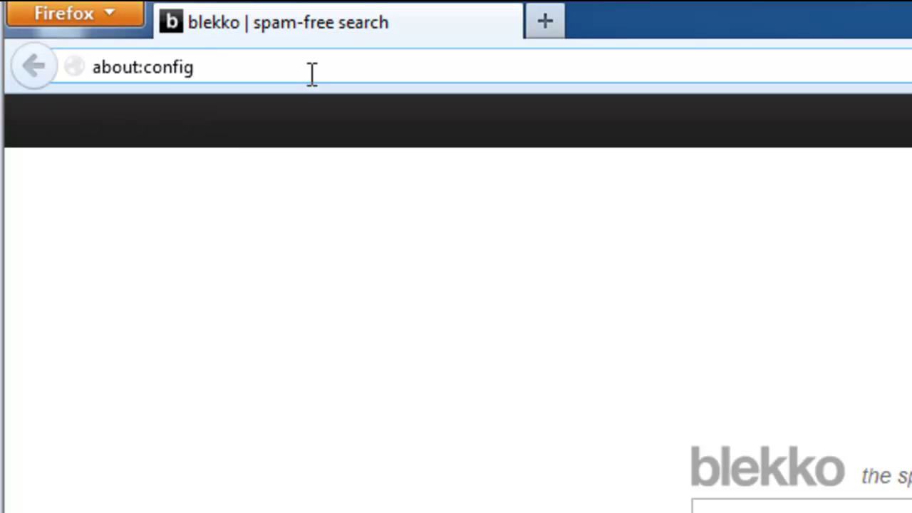
pyautogui.press('Return')
pyautogui.press('Return')
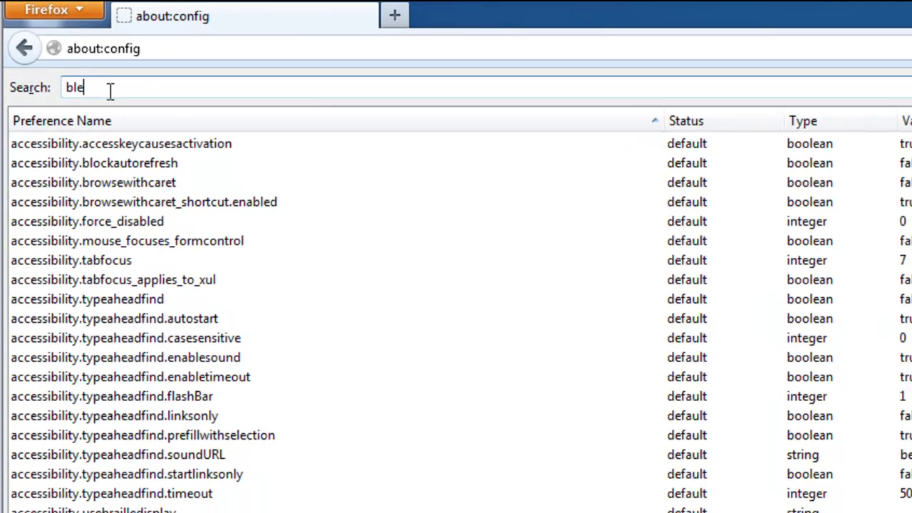
pyautogui.write('blekko')
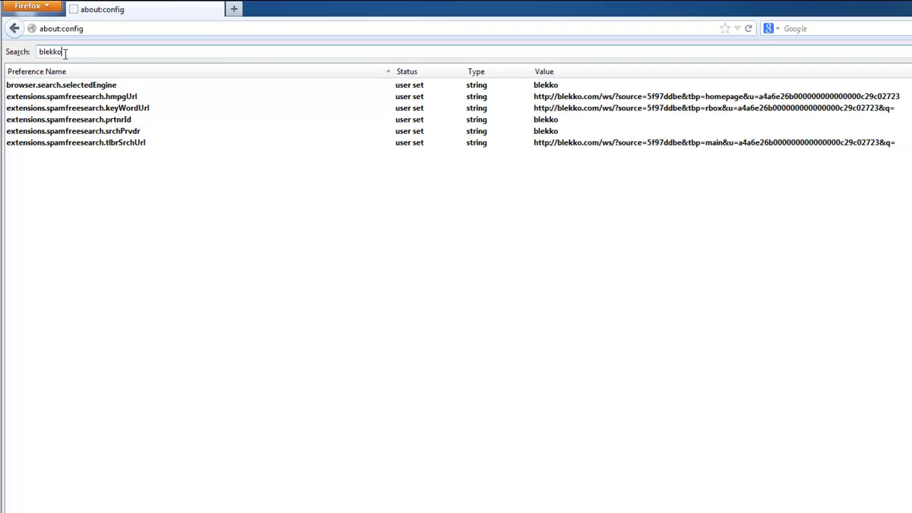
# - Reset the prtnrId, srchPrvdr and tlbrSrchUrl preferences to their defaults
pyautogui.rightClick(56, 118)
pyautogui.click(97, 206)
pyautogui.rightClick(77, 134)
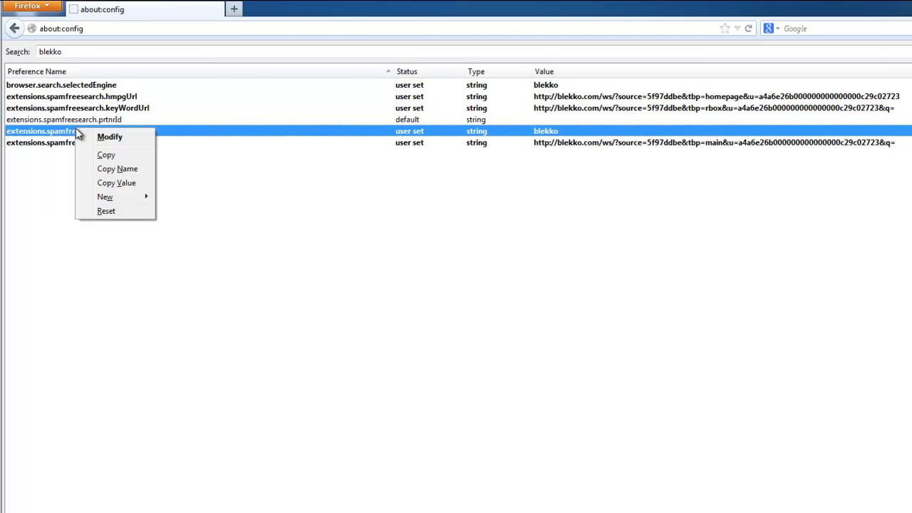
pyautogui.click(109, 211)
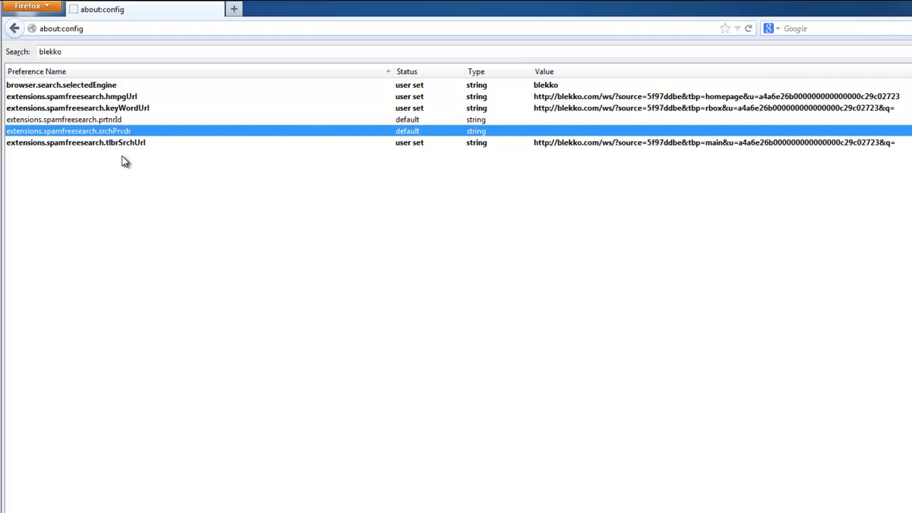
pyautogui.rightClick(82, 145)
pyautogui.click(116, 227)
# - Reset the keyWordUrl, hmpgUrl and browser.search.selectedEngine preferences to their defaults
pyautogui.rightClick(77, 100)
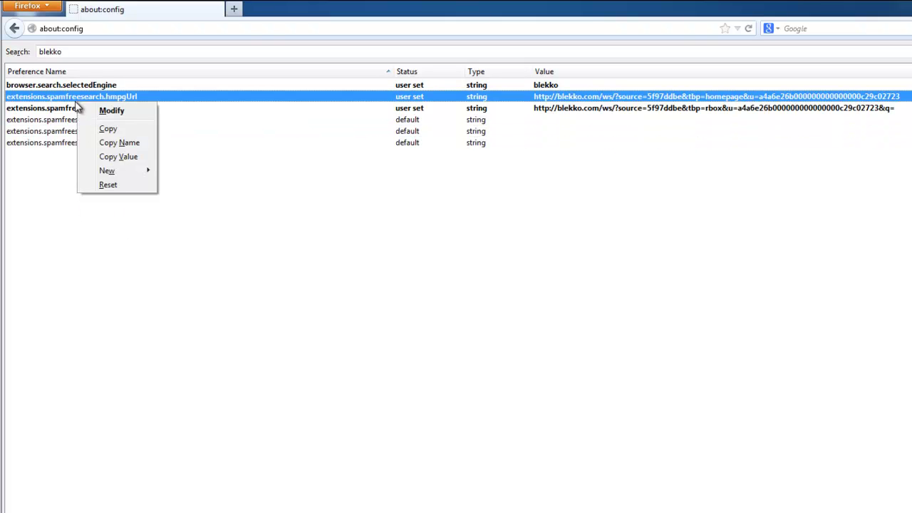
pyautogui.rightClick(68, 107)
pyautogui.click(106, 187)
pyautogui.rightClick(60, 100)
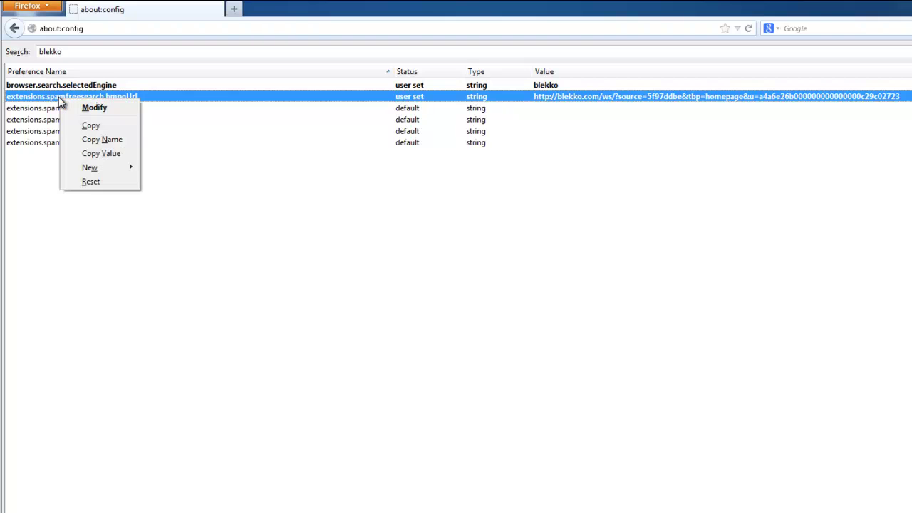
pyautogui.click(91, 181)
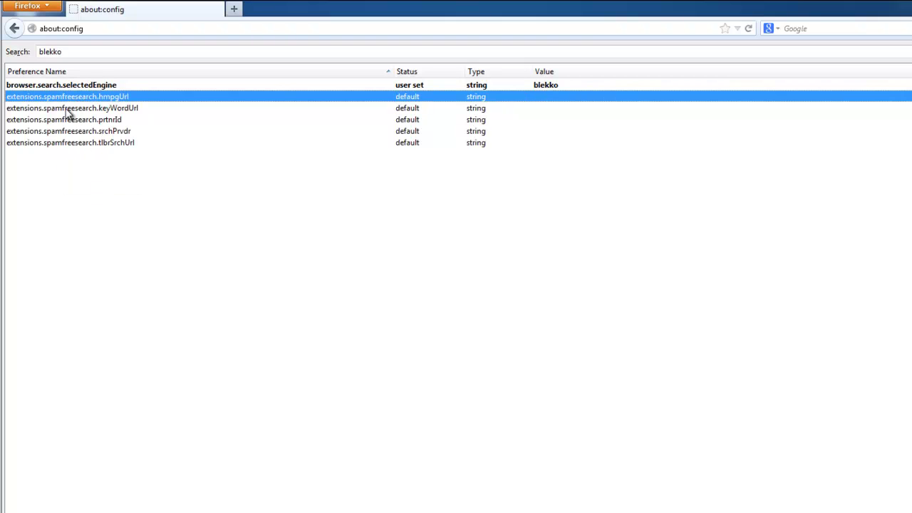
pyautogui.rightClick(55, 86)
pyautogui.click(86, 170)
pyautogui.hotkey('ctrl', 'f')
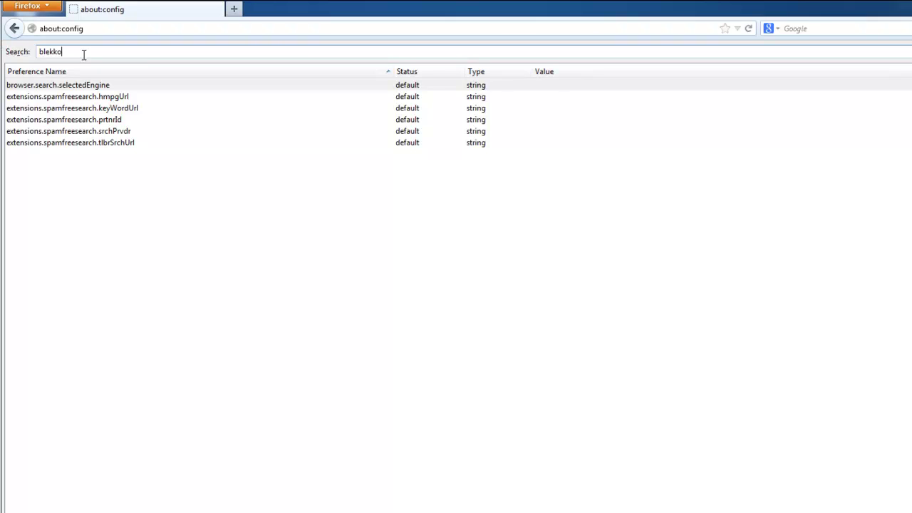
# - Change the about:config filter to 's' and reset spamfreesearch_i.smplGrp and newTabUrl to default
pyautogui.hotkey('ctrl', 'a')
pyautogui.write('s')
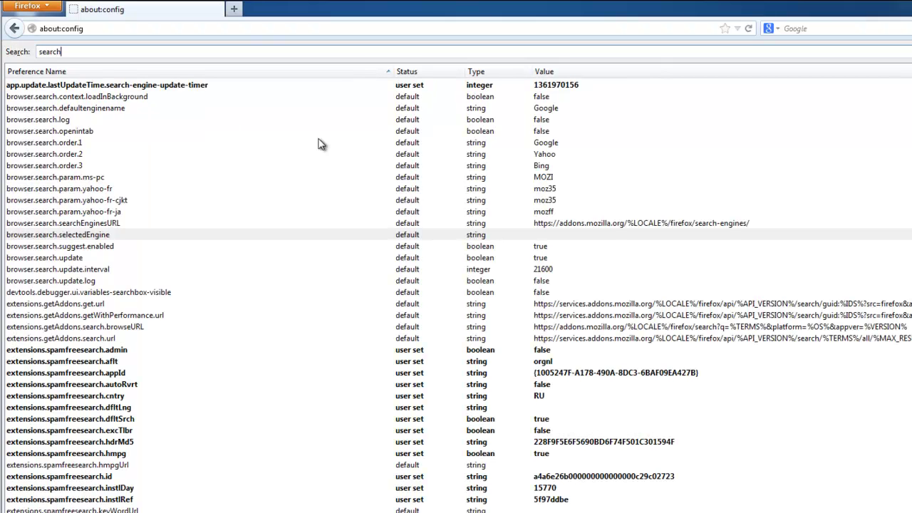
pyautogui.scroll(-6, 438, 271)
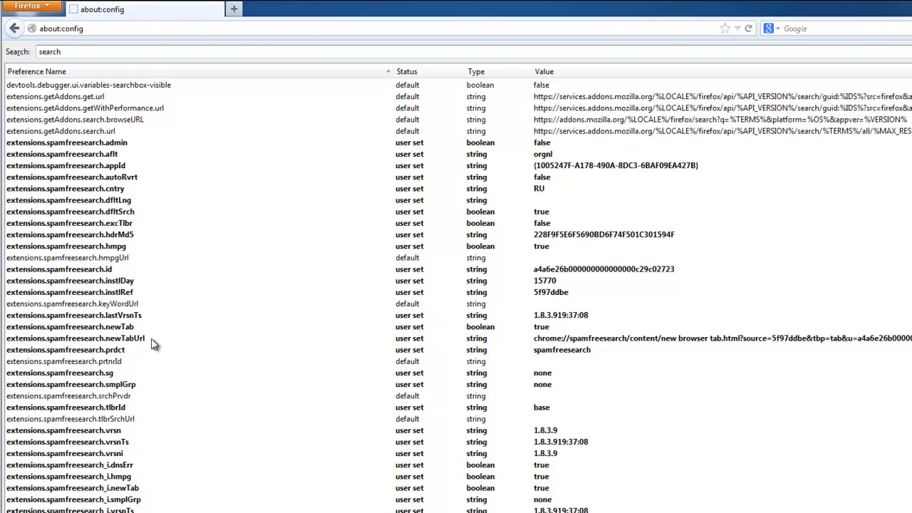
pyautogui.click(85, 508)
pyautogui.click(83, 491)
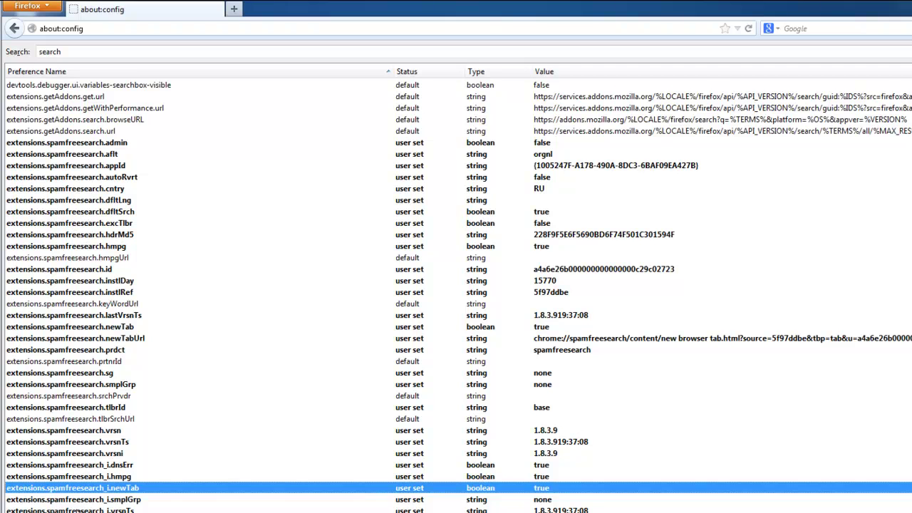
pyautogui.rightClick(75, 503)
pyautogui.click(80, 502)
pyautogui.rightClick(87, 499)
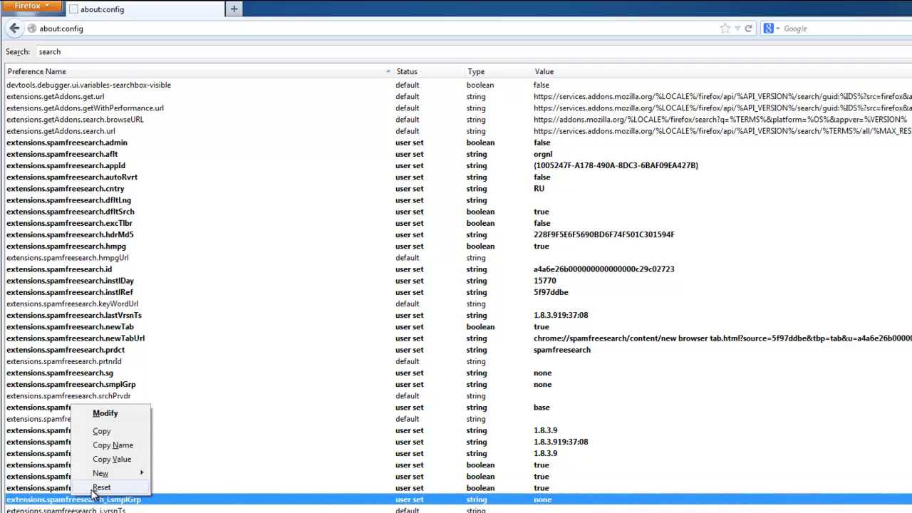
pyautogui.click(101, 488)
pyautogui.rightClick(566, 340)
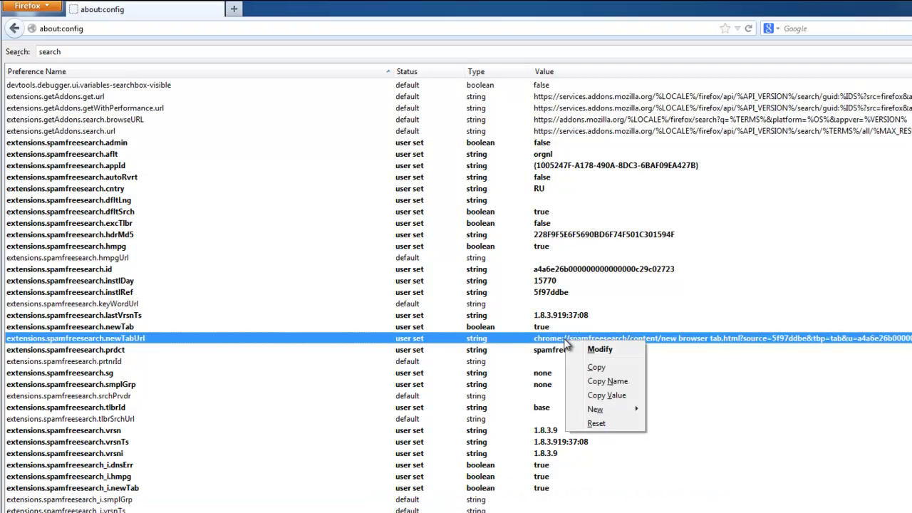
pyautogui.click(596, 421)
# - Reset the prdct, admin, aflt and appId spamfreesearch preferences to their defaults
pyautogui.click(560, 351)
pyautogui.rightClick(558, 349)
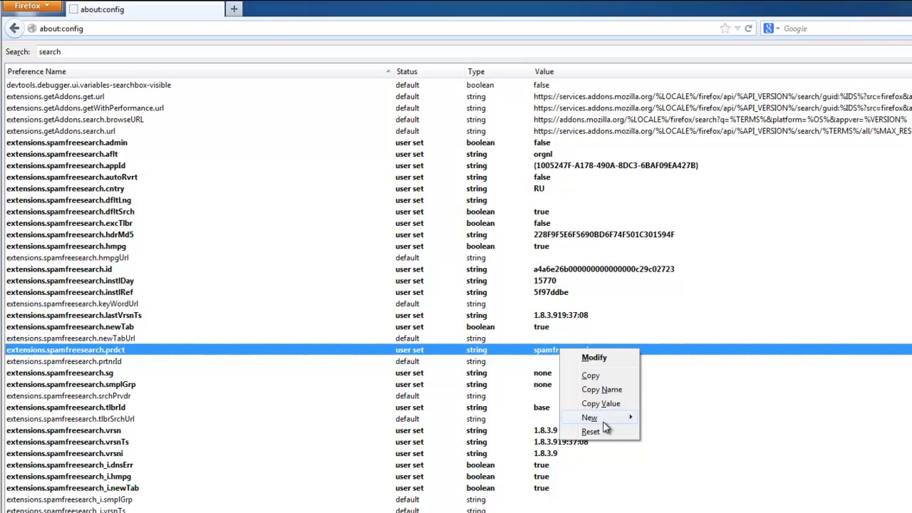
pyautogui.click(601, 432)
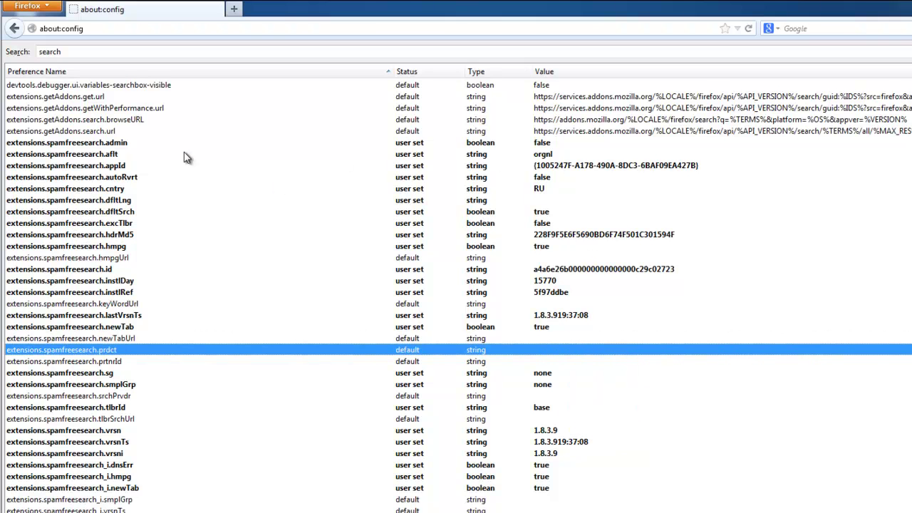
pyautogui.rightClick(75, 146)
pyautogui.click(93, 230)
pyautogui.rightClick(83, 155)
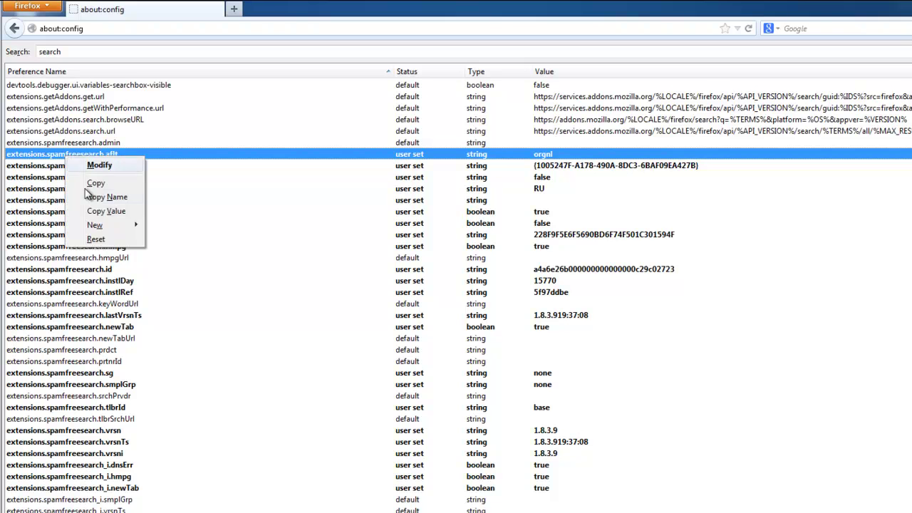
pyautogui.click(96, 240)
pyautogui.rightClick(81, 166)
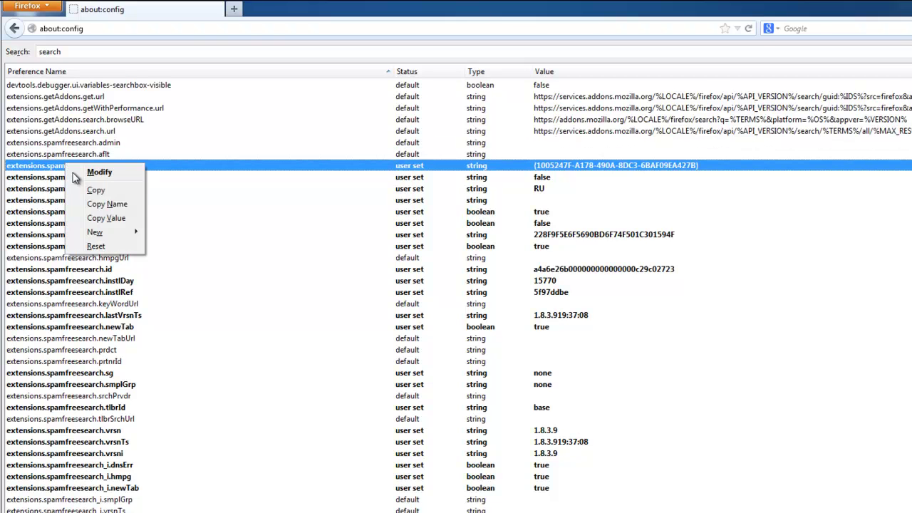
pyautogui.click(105, 248)
pyautogui.scroll(6, 244, 266)
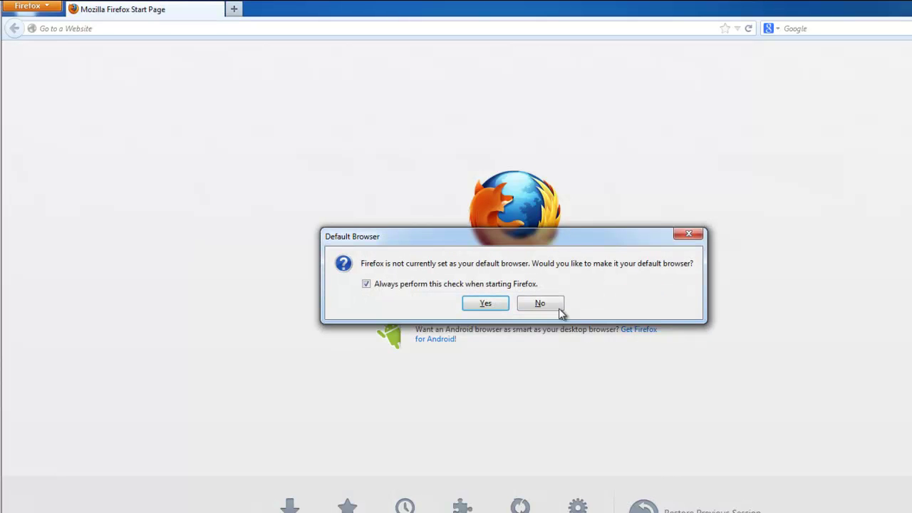
# - Decline making Firefox the default browser and remove the blekko thumbnail from the New Tab page
pyautogui.click(560, 309)
pyautogui.click(234, 9)
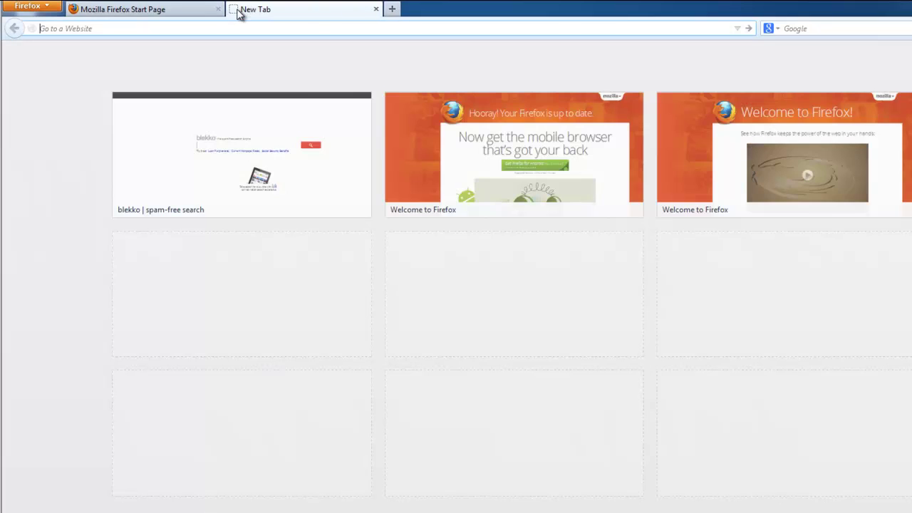
pyautogui.click(363, 103)
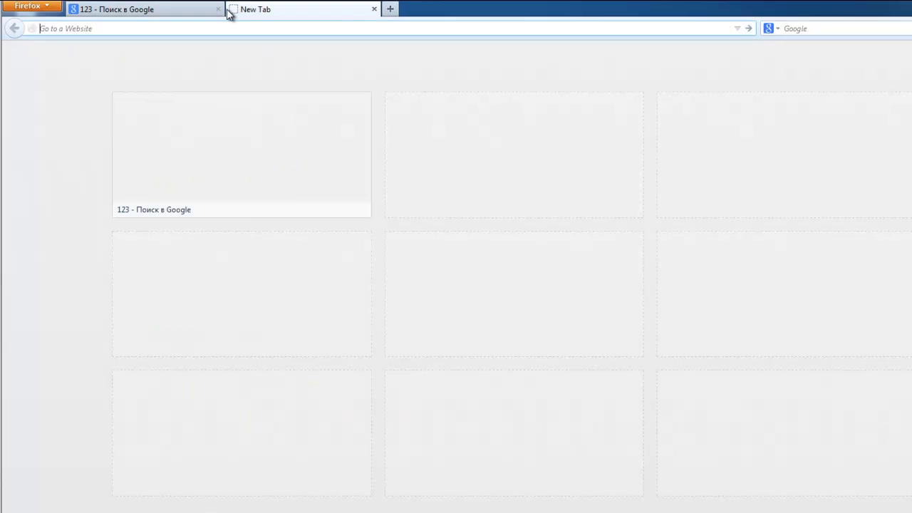
pyautogui.click(181, 13)
pyautogui.click(219, 9)
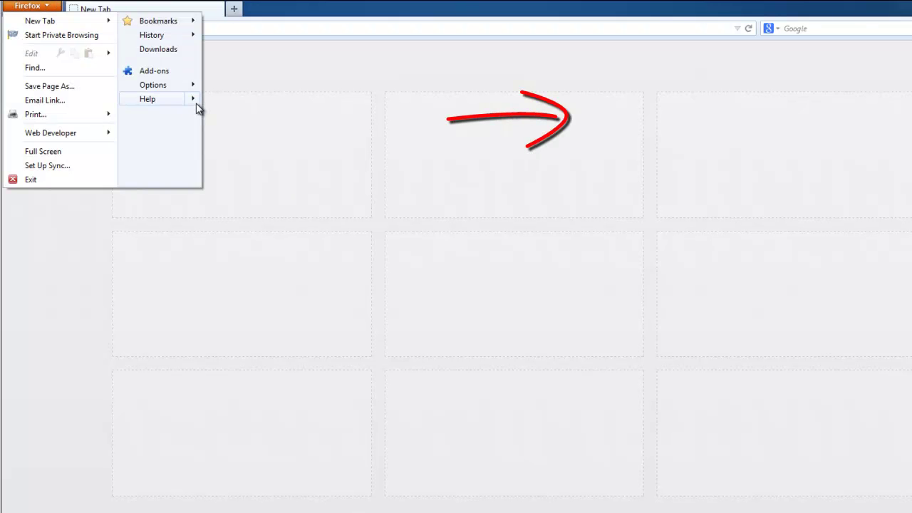
# - Reset Firefox from the Troubleshooting Information page and finish the reset
pyautogui.moveTo(205, 108)
pyautogui.click(247, 131)
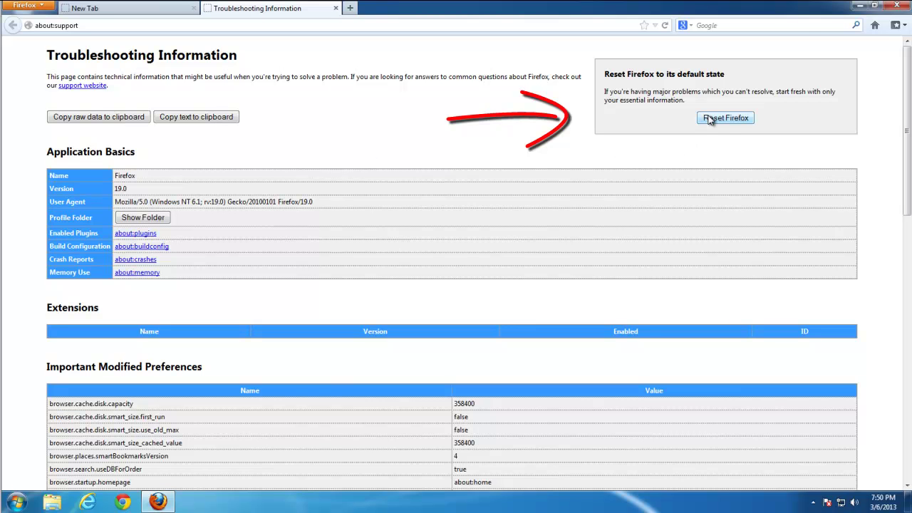
pyautogui.click(709, 119)
pyautogui.click(473, 289)
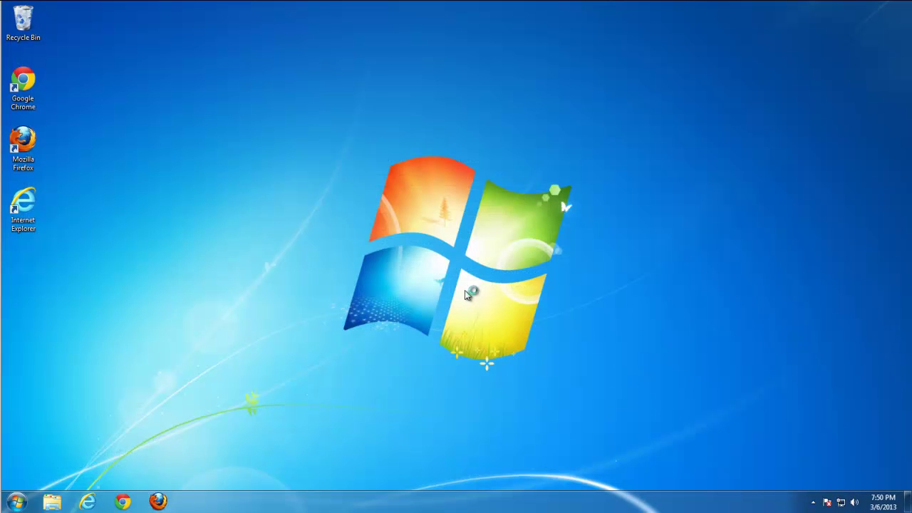
pyautogui.click(517, 344)
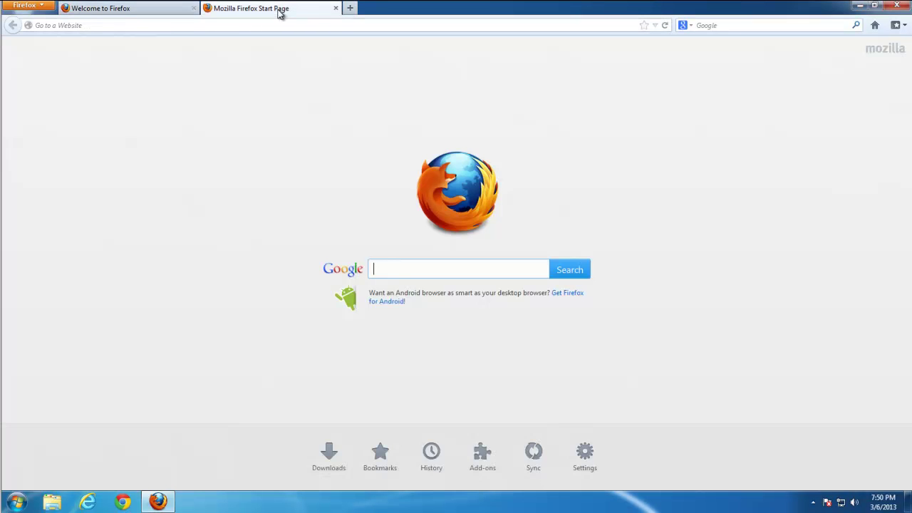
# - Close the extra tabs, remove all four New Tab thumbnails, and close Firefox
pyautogui.click(338, 10)
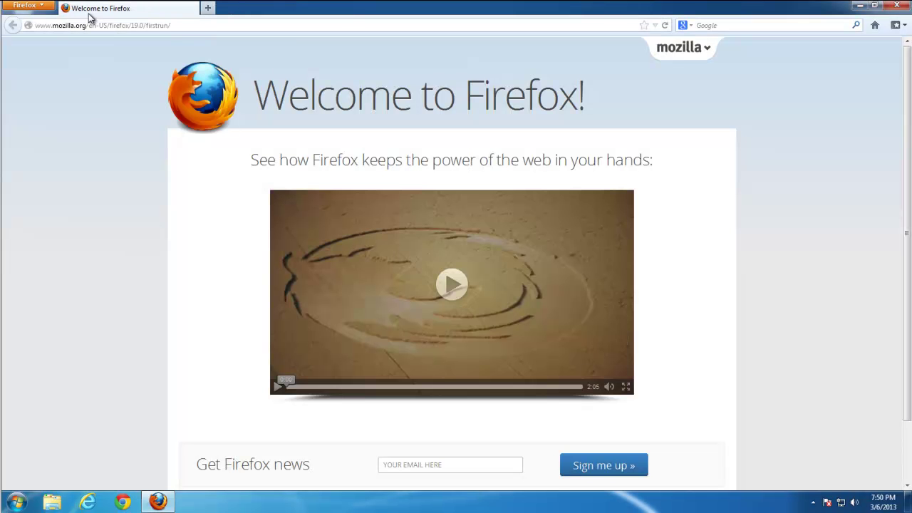
pyautogui.click(206, 8)
pyautogui.click(194, 9)
pyautogui.click(321, 92)
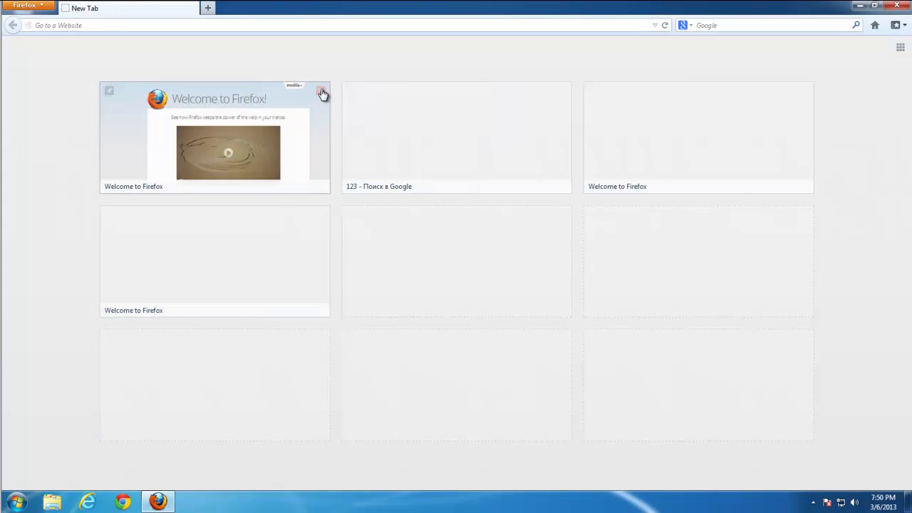
pyautogui.click(321, 92)
pyautogui.click(321, 92)
pyautogui.click(321, 92)
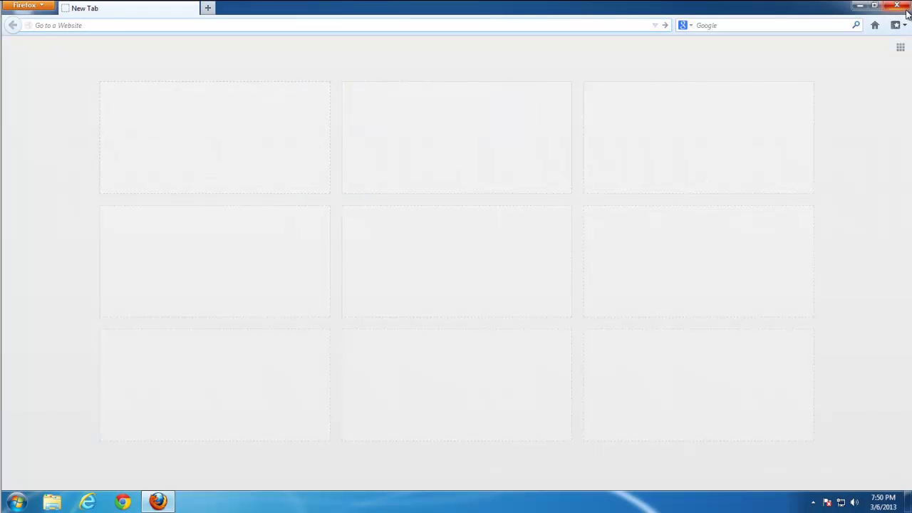
pyautogui.click(904, 7)
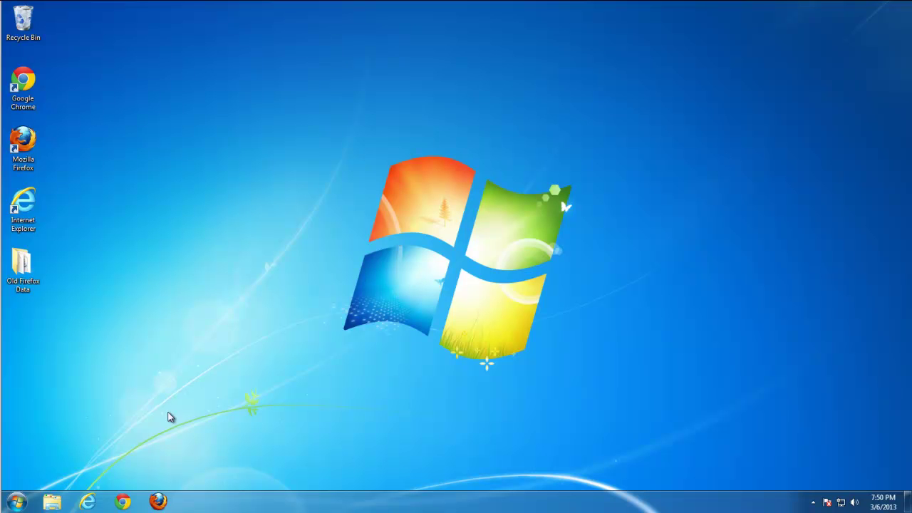
# - Launch Registry Editor with 'regedit' from the Start menu and approve it
pyautogui.click(18, 501)
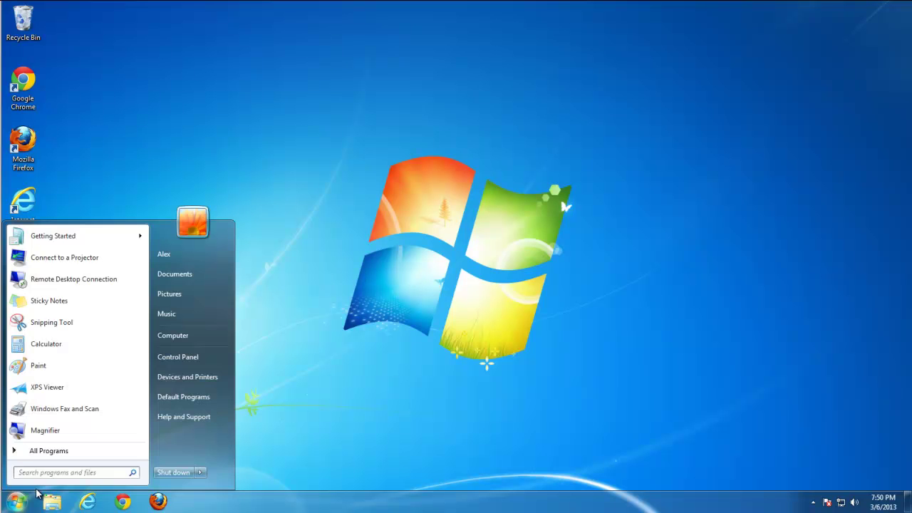
pyautogui.write('regedit')
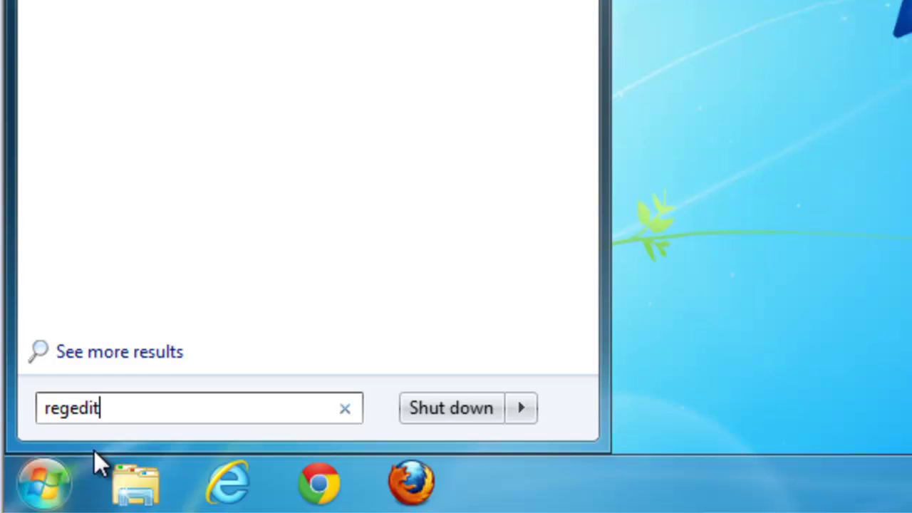
pyautogui.press('Return')
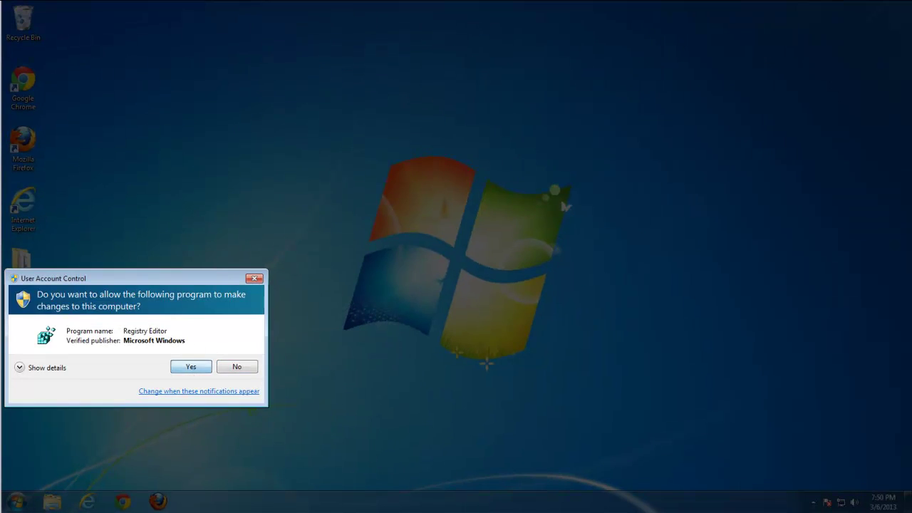
pyautogui.click(191, 367)
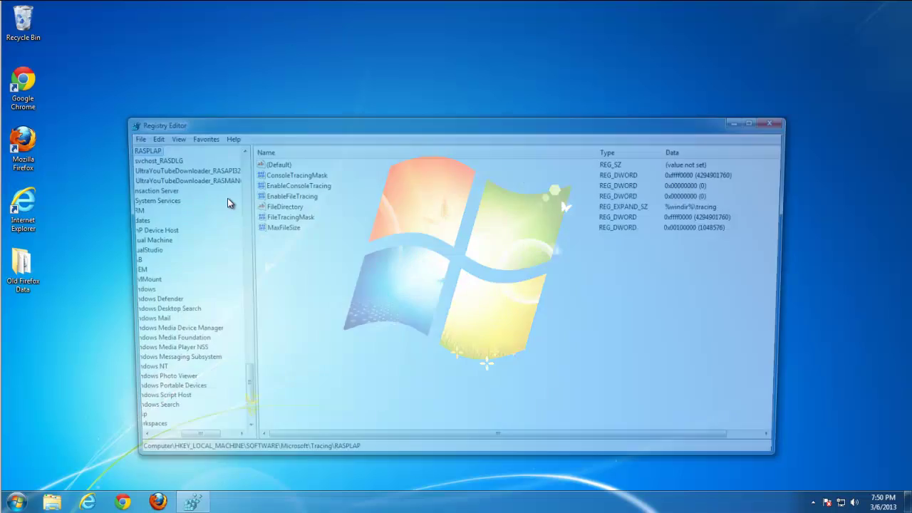
# - Collapse HKEY_LOCAL_MACHINE, select Computer, maximize the window, and enter blekko in Find
pyautogui.moveTo(188, 445); pyautogui.dragTo(151, 445)
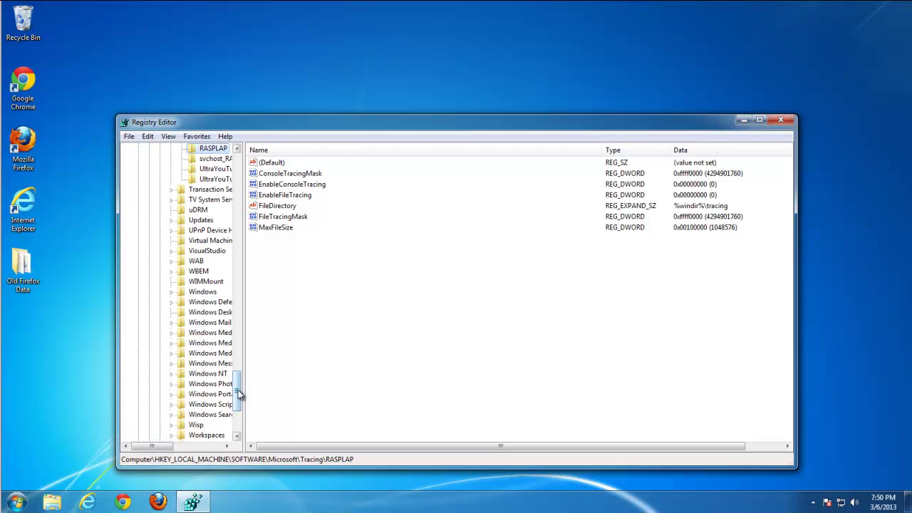
pyautogui.moveTo(238, 394); pyautogui.dragTo(238, 171)
pyautogui.click(139, 179)
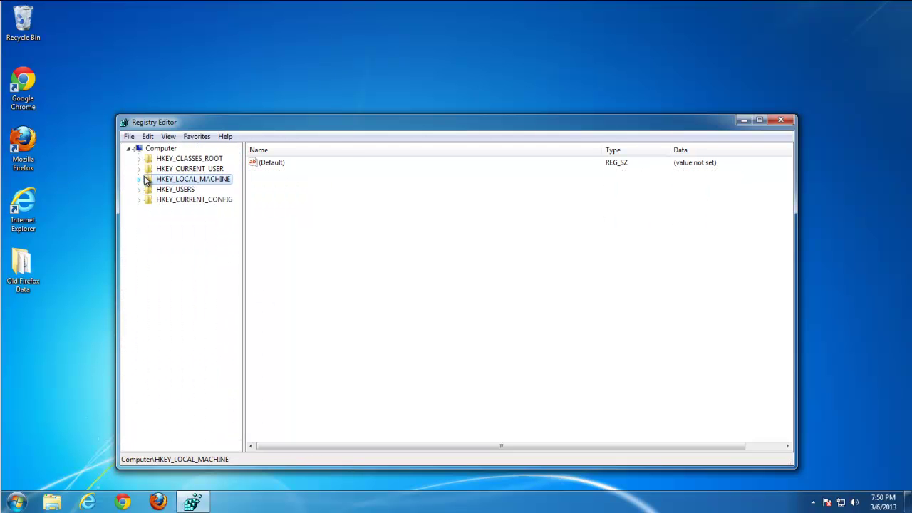
pyautogui.click(153, 149)
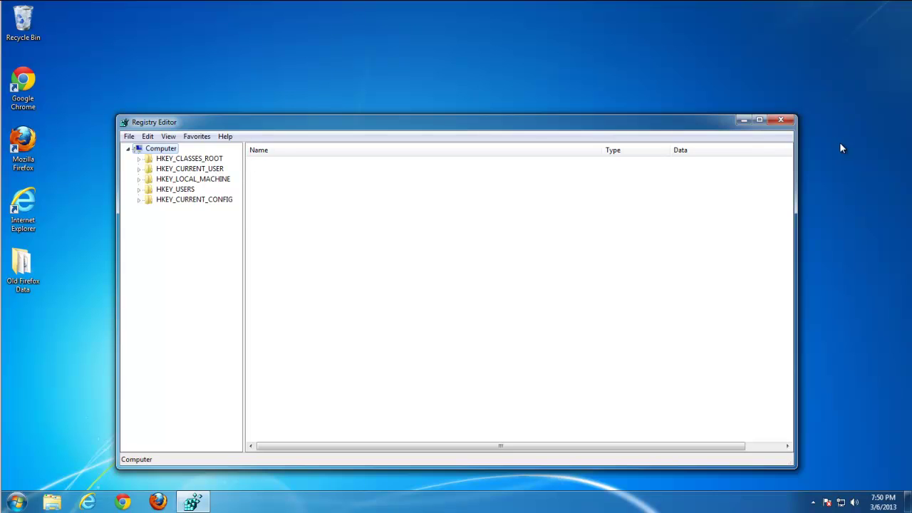
pyautogui.click(760, 121)
pyautogui.click(29, 18)
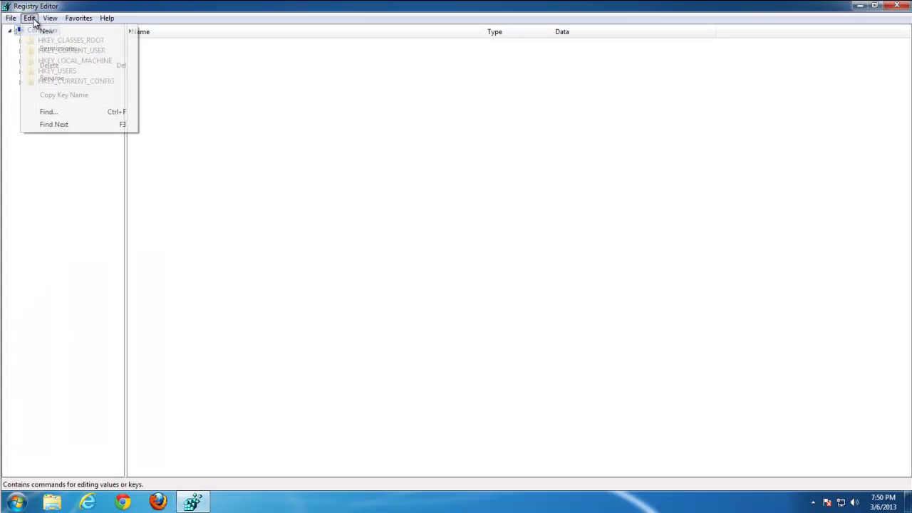
pyautogui.click(48, 113)
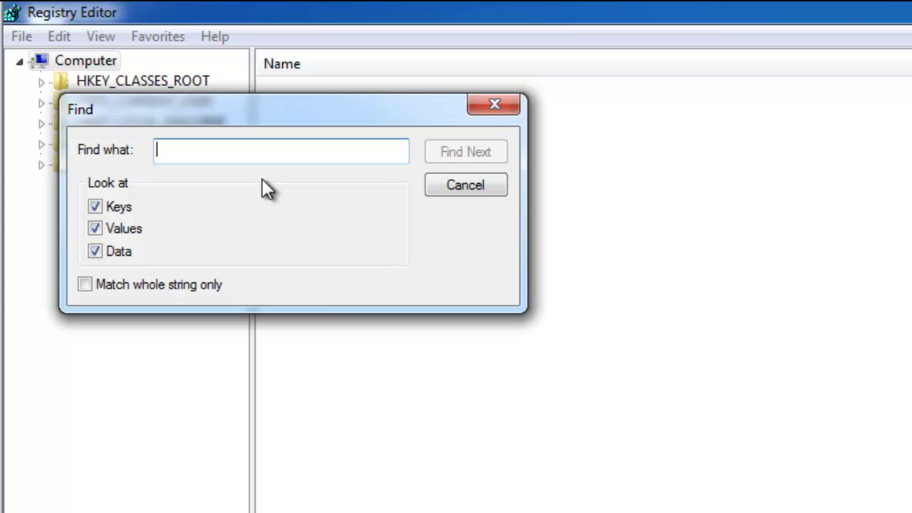
pyautogui.write('blekko')
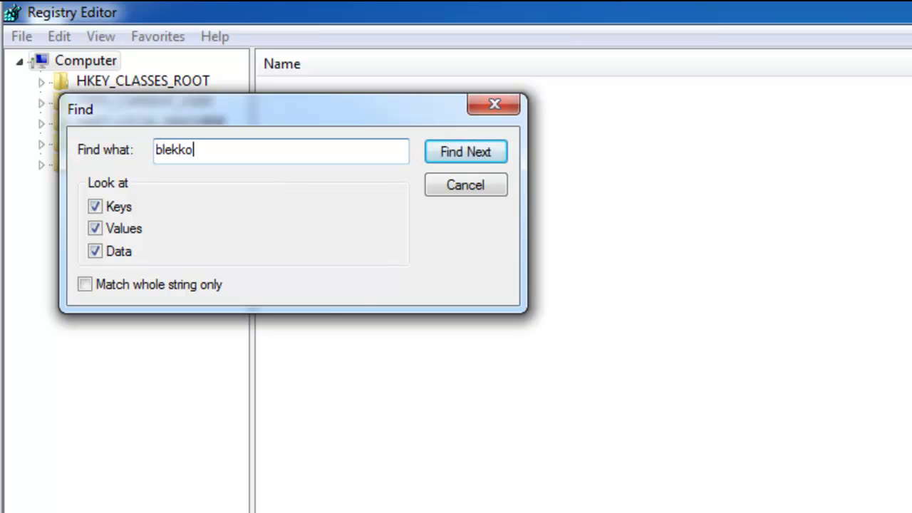
# - Find the first blekko match and delete the spamfreesearchToolbar key
pyautogui.click(464, 153)
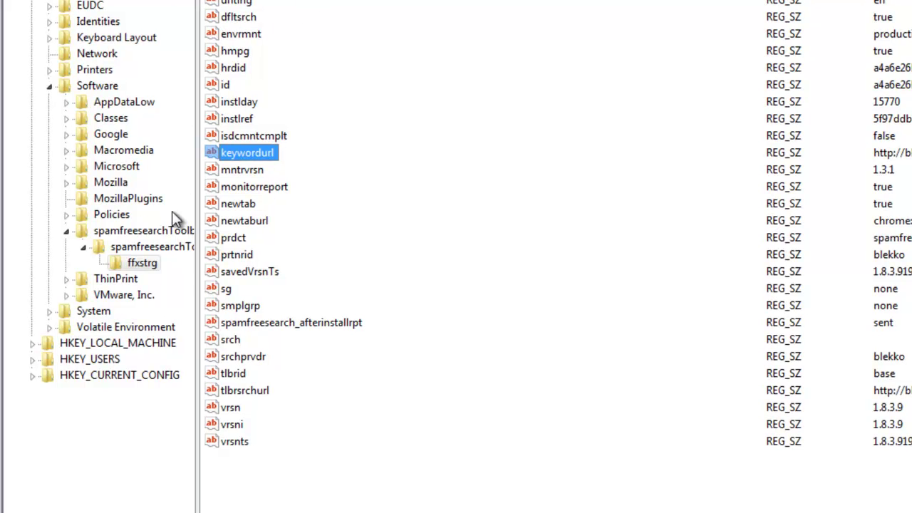
pyautogui.click(105, 235)
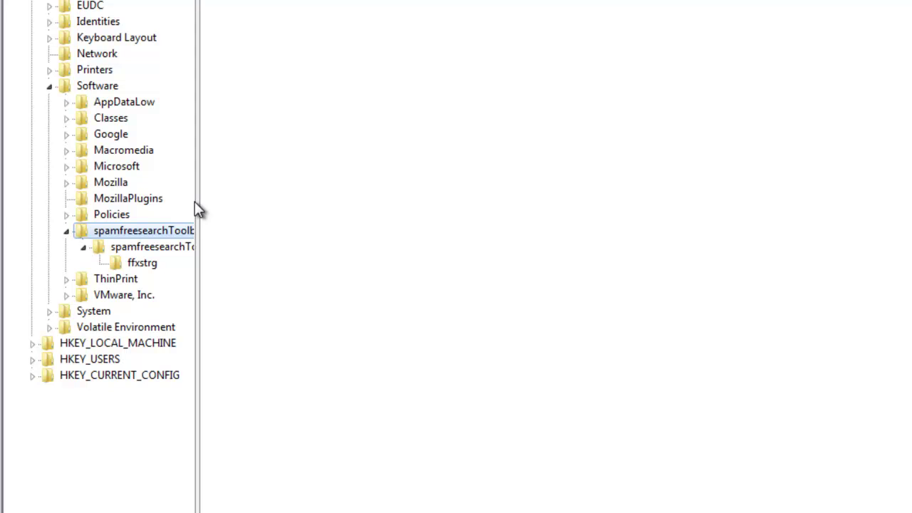
pyautogui.moveTo(197, 204); pyautogui.dragTo(291, 214)
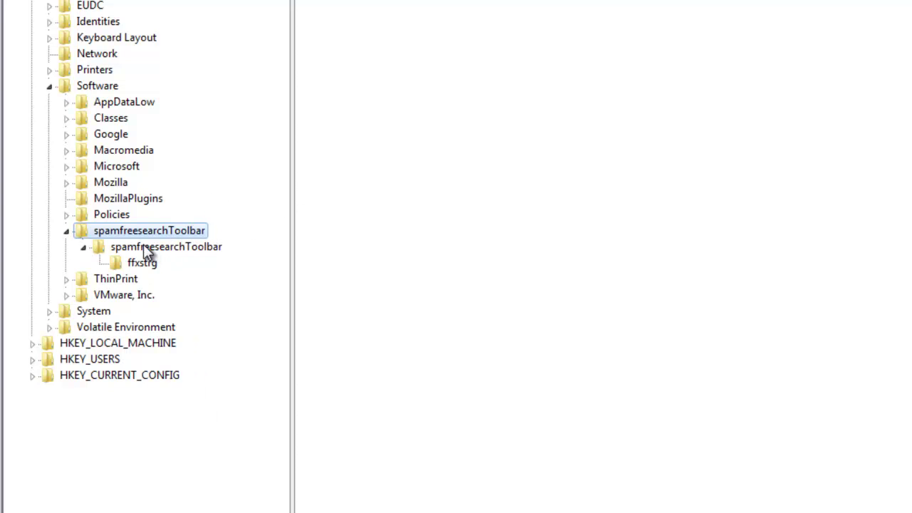
pyautogui.press('Delete')
pyautogui.click(808, 235)
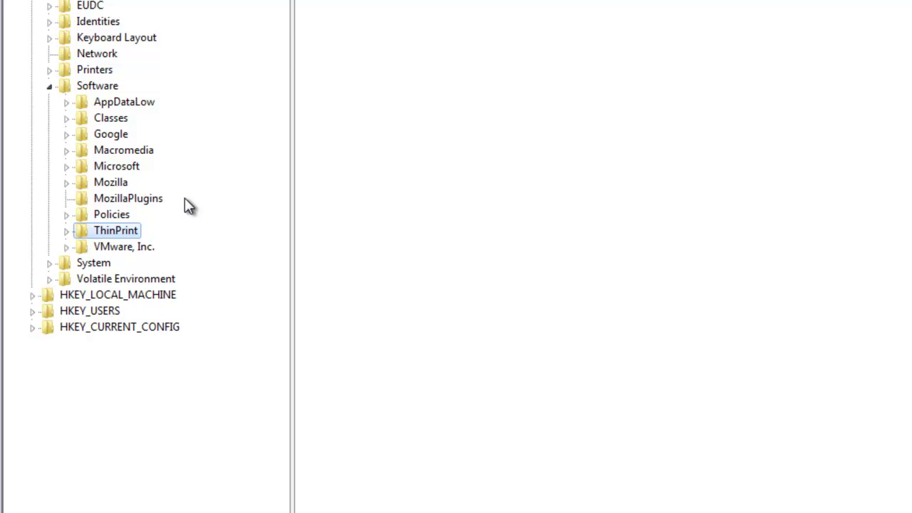
# - Delete the blekko_1311013_RASAPI32, RASMANCS and leftover Tracing keys
pyautogui.press('F3')
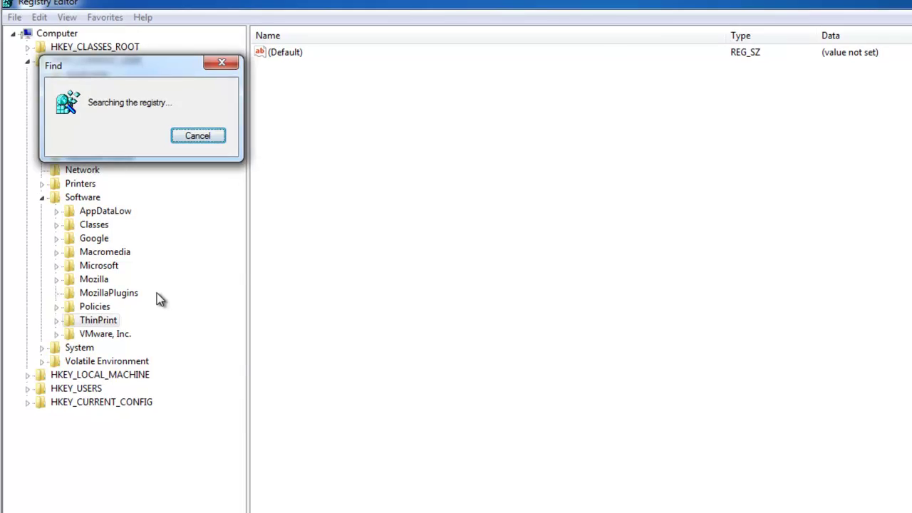
pyautogui.scroll(-3, 171, 351)
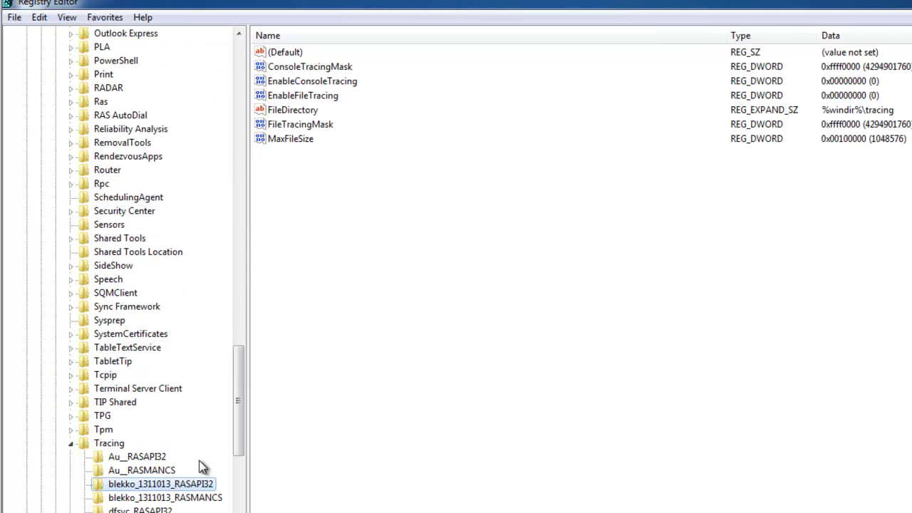
pyautogui.press('Delete')
pyautogui.press('Return')
pyautogui.press('Delete')
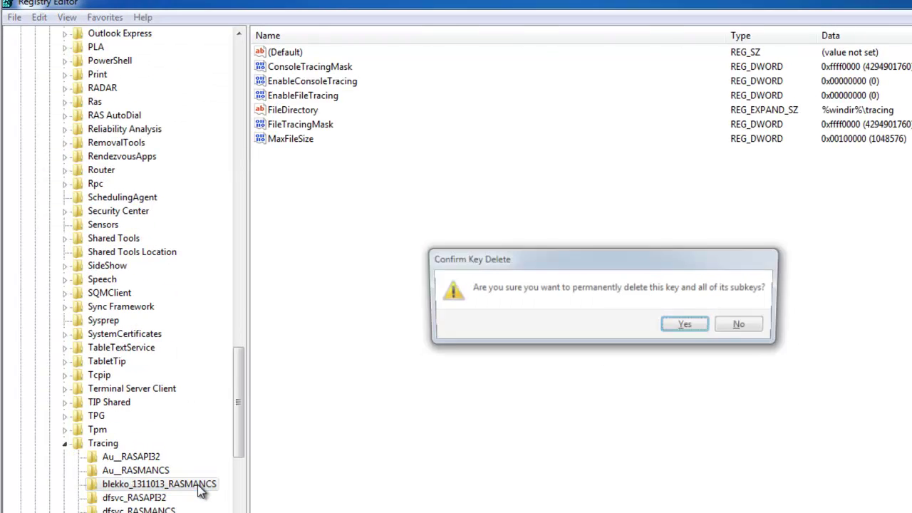
pyautogui.press('Return')
pyautogui.click(191, 510)
pyautogui.press('Delete')
pyautogui.press('Return')
pyautogui.scroll(-5, 173, 508)
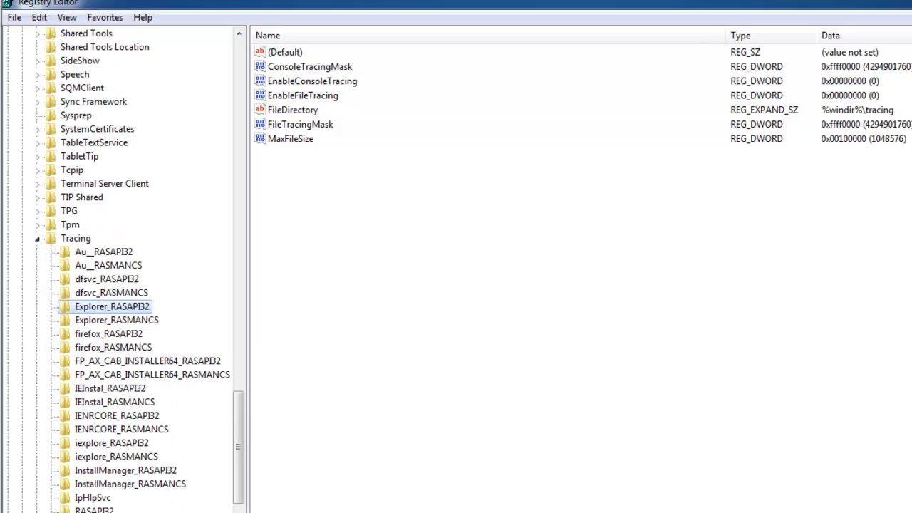
pyautogui.scroll(7, 134, 459)
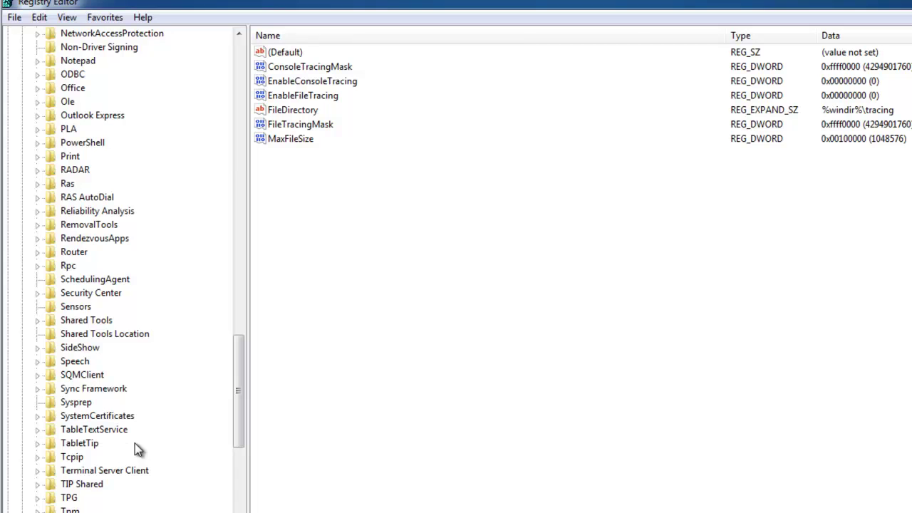
# - Empty the PendingFileRenameOperations data and continue searching until the search finishes
pyautogui.press('F3')
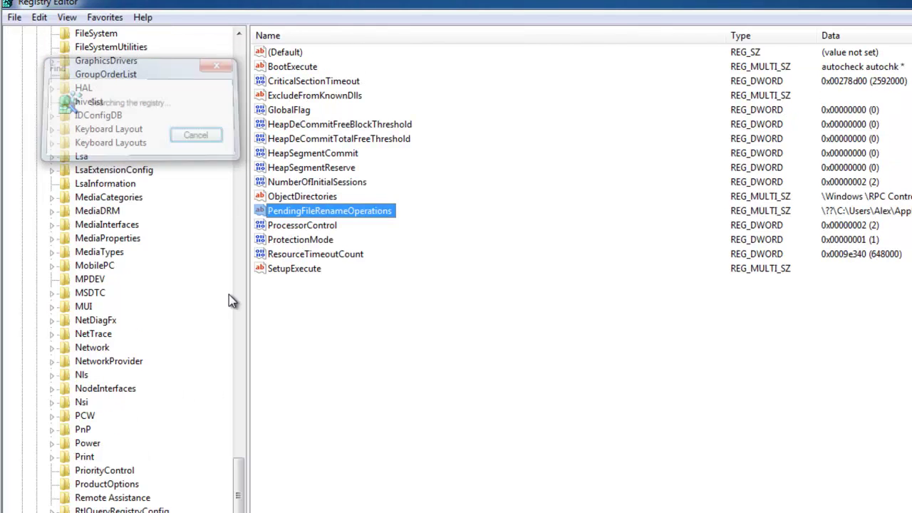
pyautogui.doubleClick(329, 212)
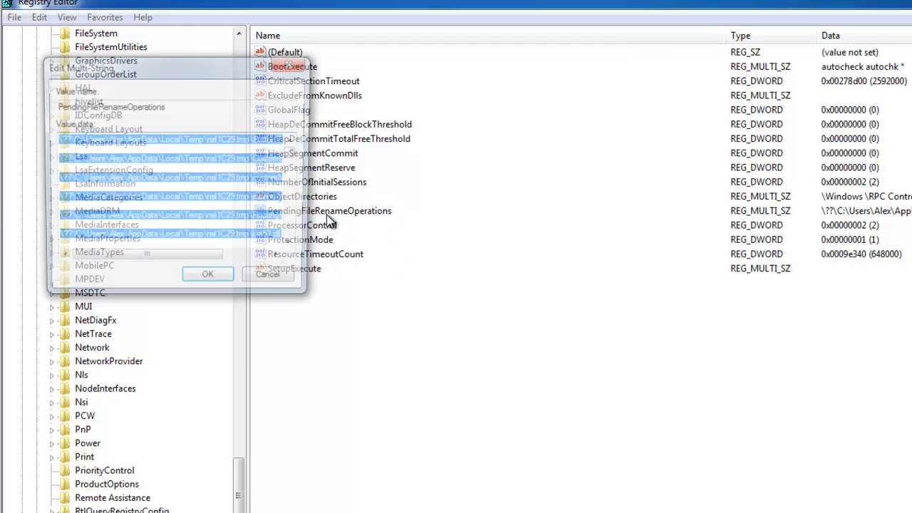
pyautogui.press('Delete')
pyautogui.click(209, 282)
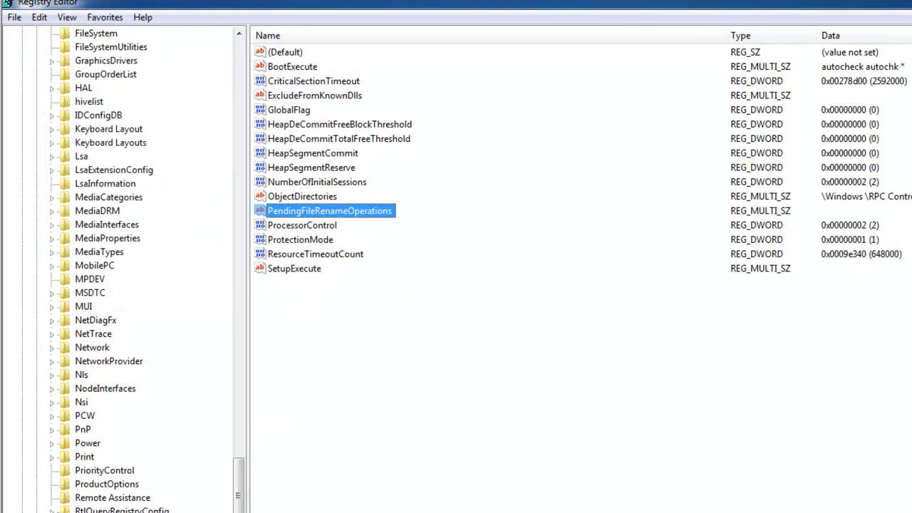
pyautogui.press('F3')
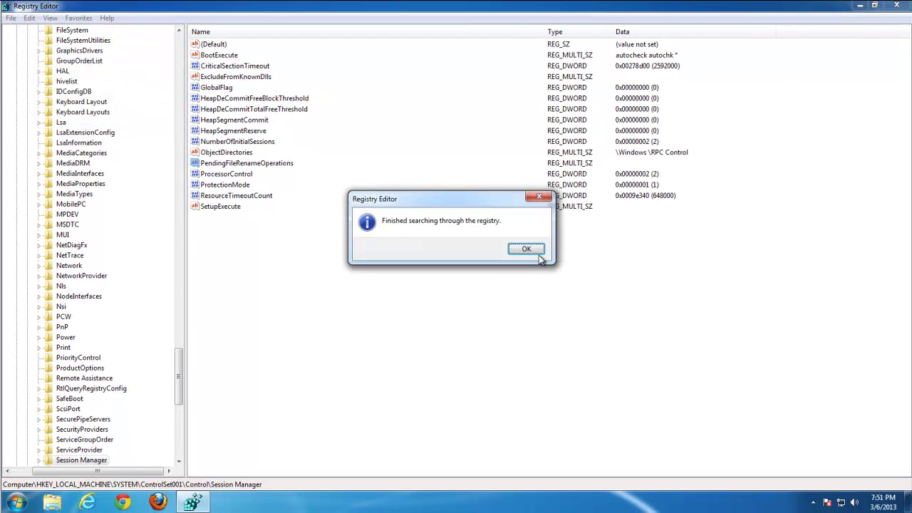
pyautogui.click(536, 252)
# - Close Registry Editor and search the whole computer for blekko
pyautogui.click(896, 6)
pyautogui.click(14, 504)
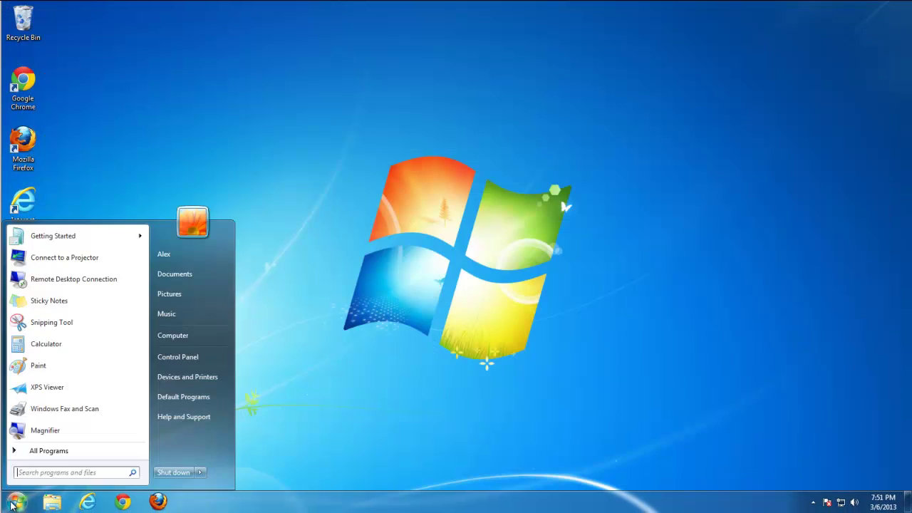
pyautogui.write('blekko')
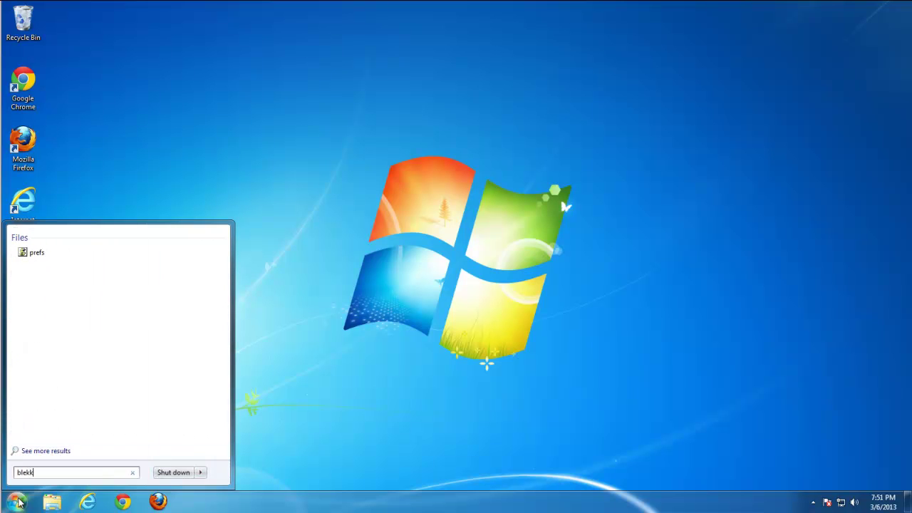
pyautogui.click(32, 453)
pyautogui.click(361, 236)
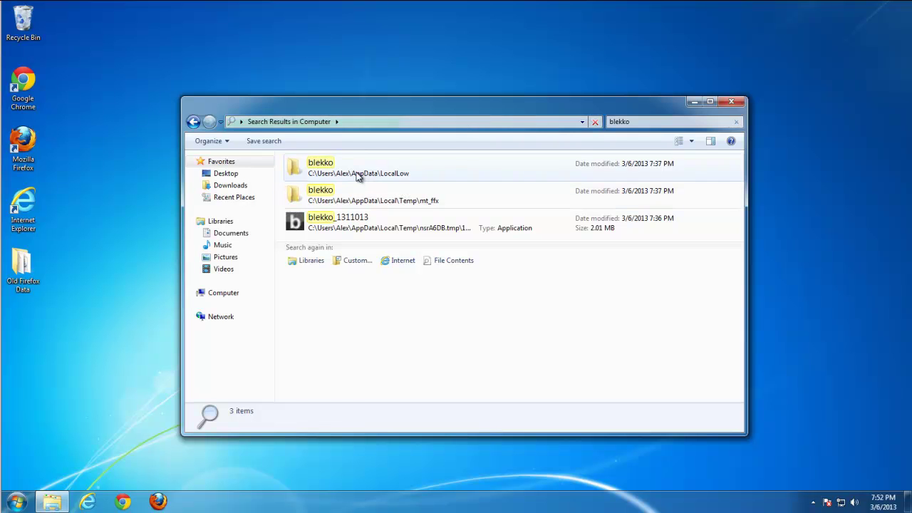
# - Delete the LocalLow and mt_ffx blekko folders and the blekko_1311013 file, then close the window
pyautogui.click(358, 176)
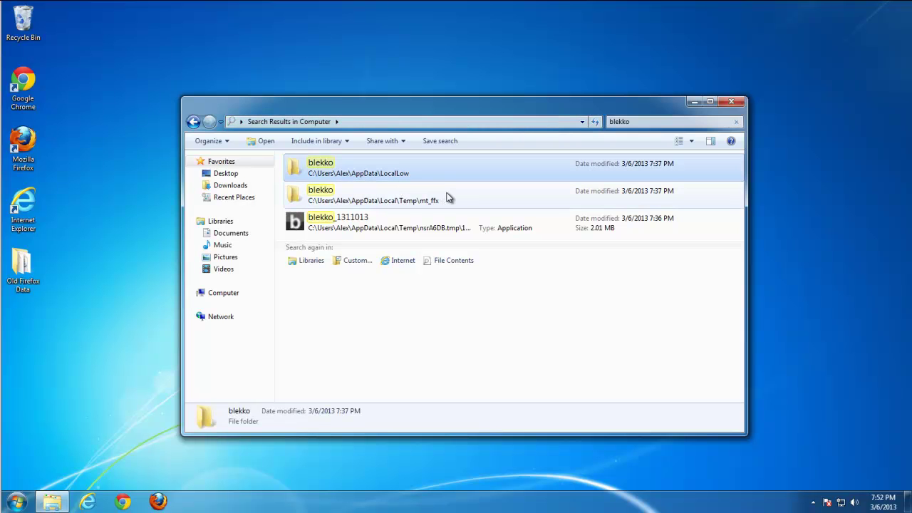
pyautogui.press('Delete')
pyautogui.press('Return')
pyautogui.click(370, 179)
pyautogui.press('Delete')
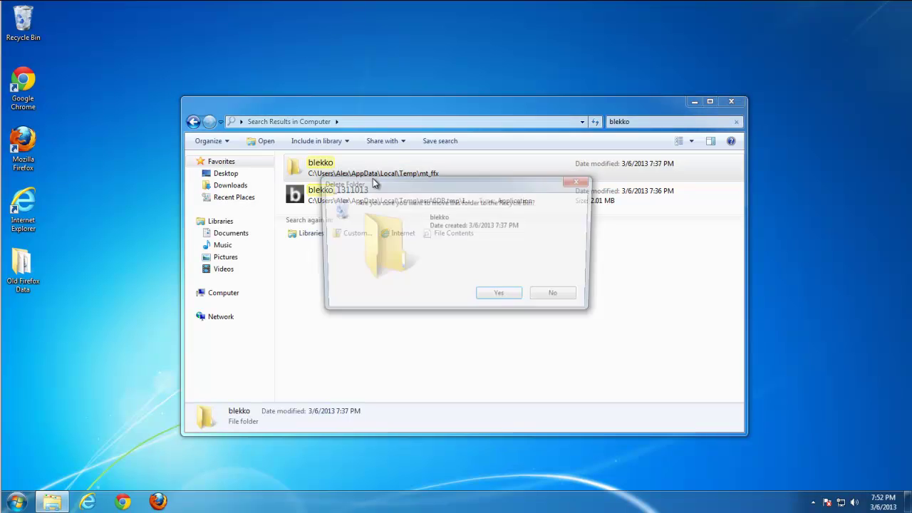
pyautogui.press('Return')
pyautogui.press('Delete')
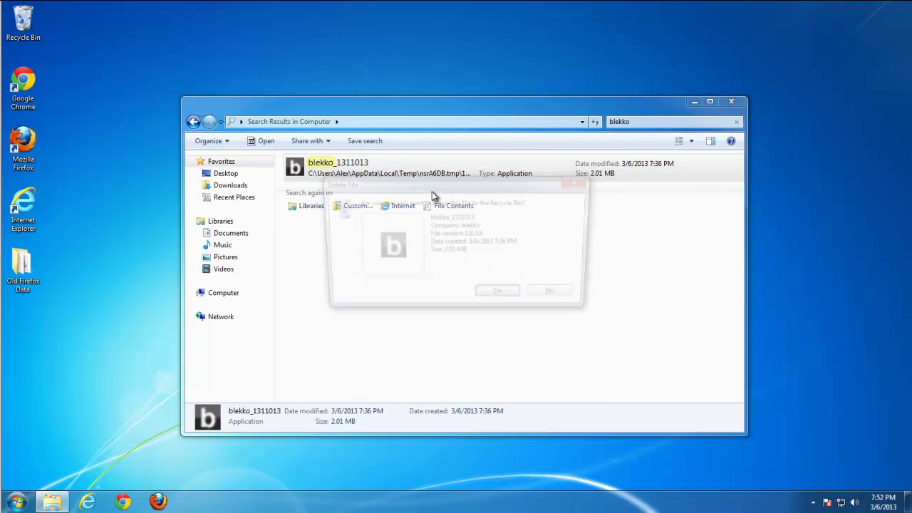
pyautogui.press('Return')
pyautogui.click(726, 103)
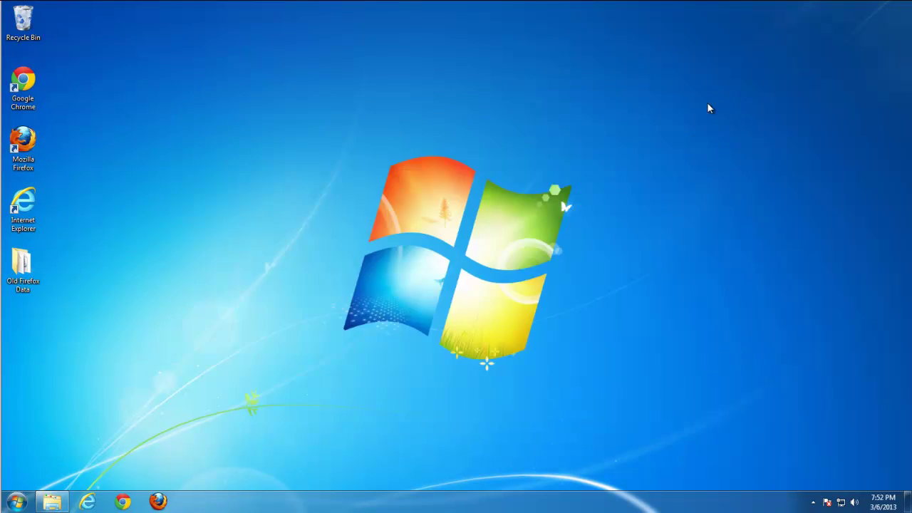